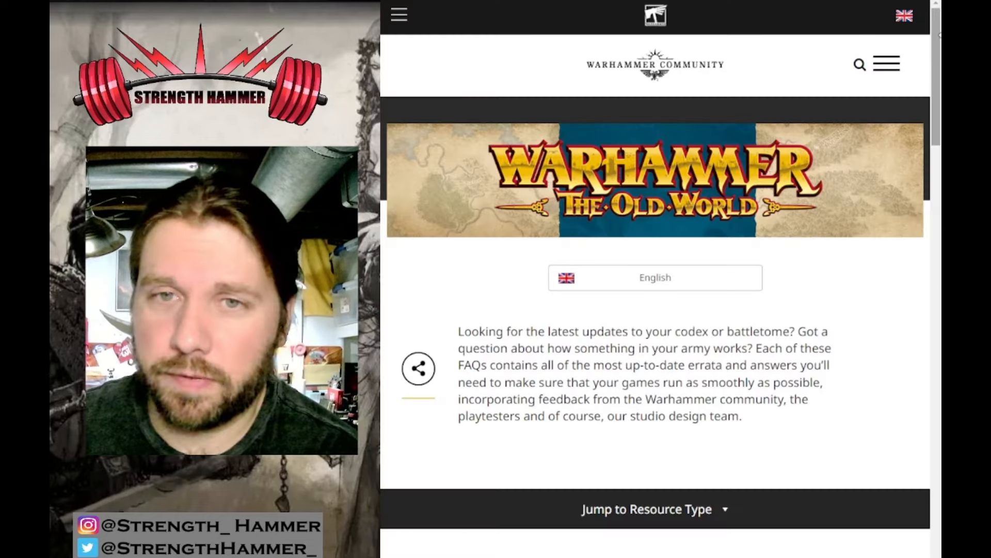
pyautogui.scroll(-3, 656, 310)
pyautogui.scroll(-3, 656, 310)
pyautogui.scroll(-3, 655, 310)
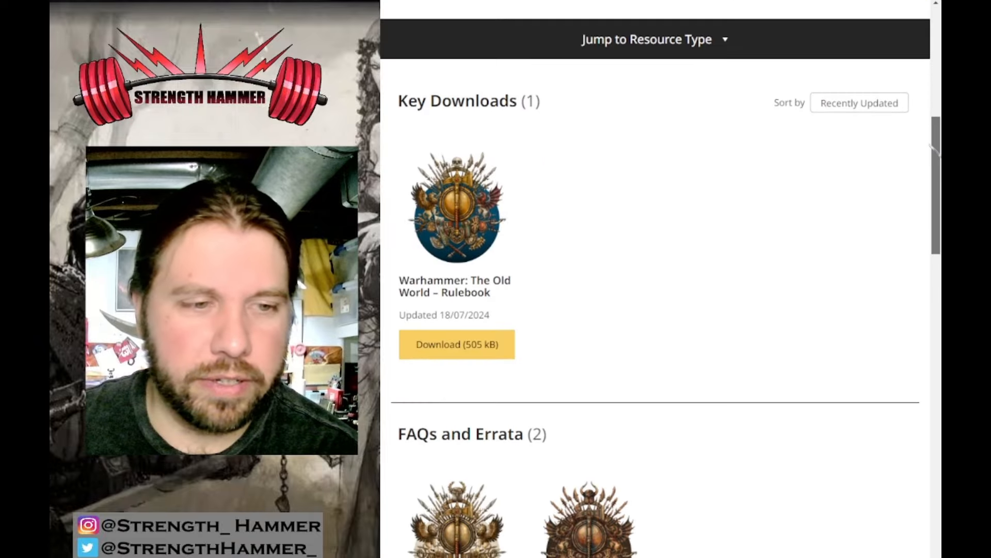
pyautogui.scroll(-2, 655, 310)
pyautogui.scroll(-1, 656, 310)
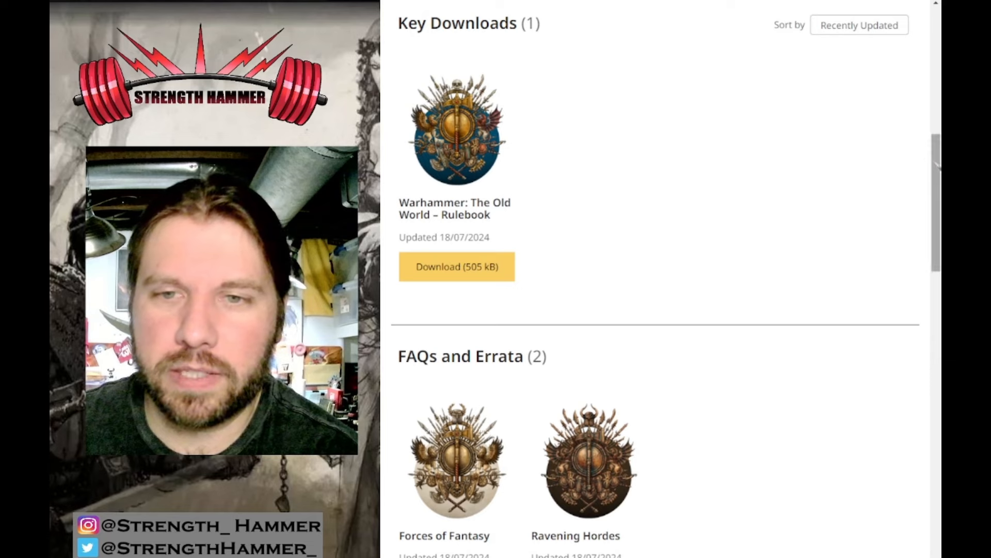
pyautogui.moveTo(934, 159)
pyautogui.mouseDown()
pyautogui.moveTo(935, 141)
pyautogui.moveTo(935, 198)
pyautogui.mouseUp()
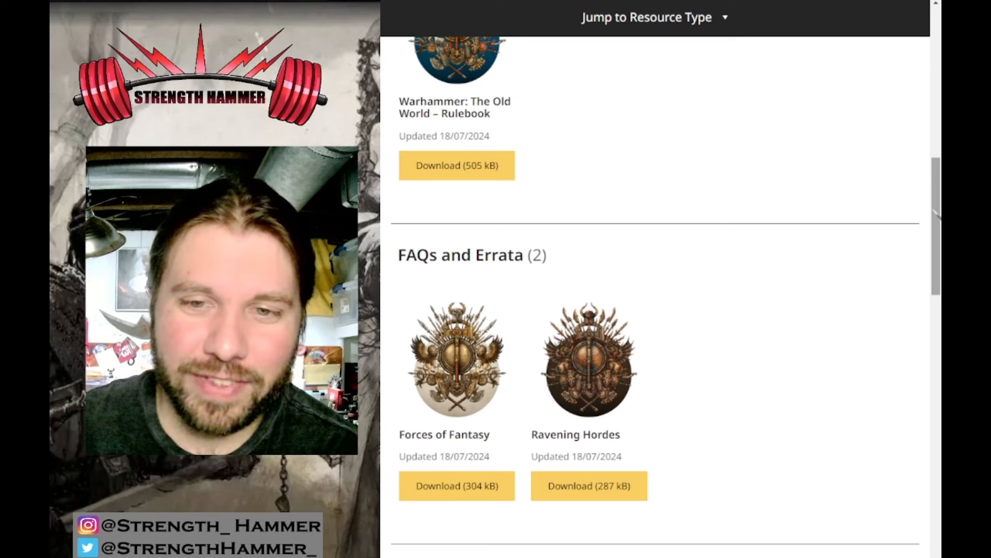
pyautogui.moveTo(935, 217)
pyautogui.mouseDown()
pyautogui.moveTo(935, 259)
pyautogui.moveTo(935, 203)
pyautogui.mouseUp()
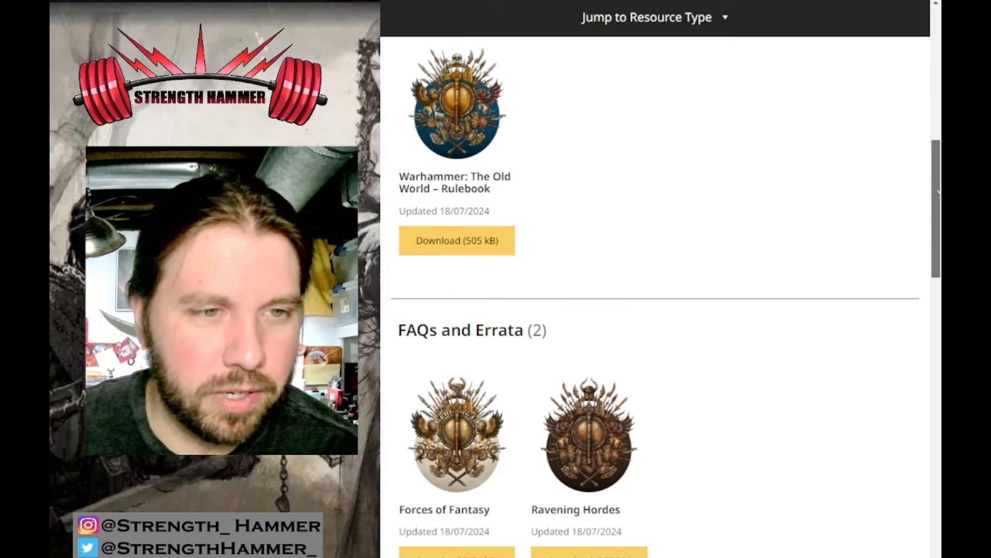
pyautogui.moveTo(935, 203); pyautogui.dragTo(935, 47)
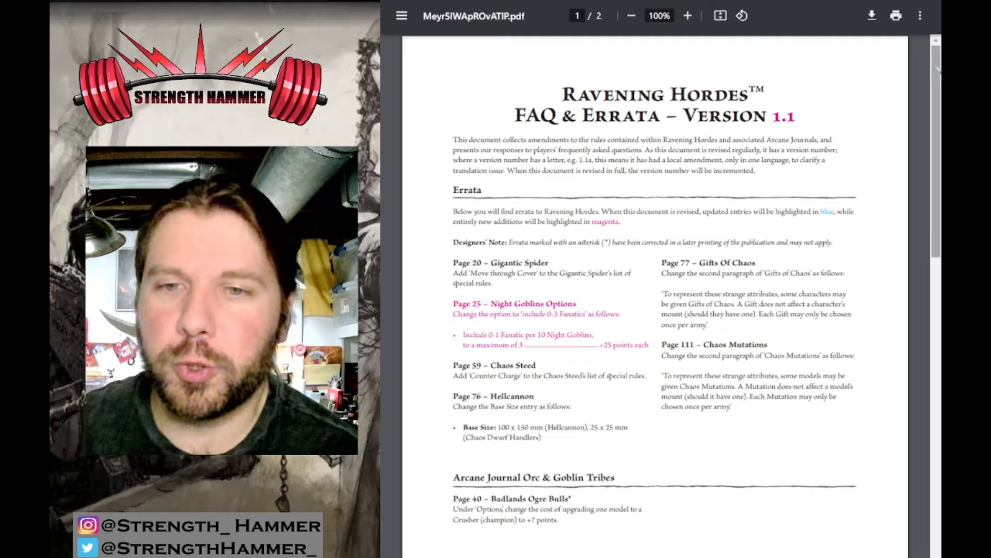
pyautogui.moveTo(935, 66); pyautogui.dragTo(934, 100)
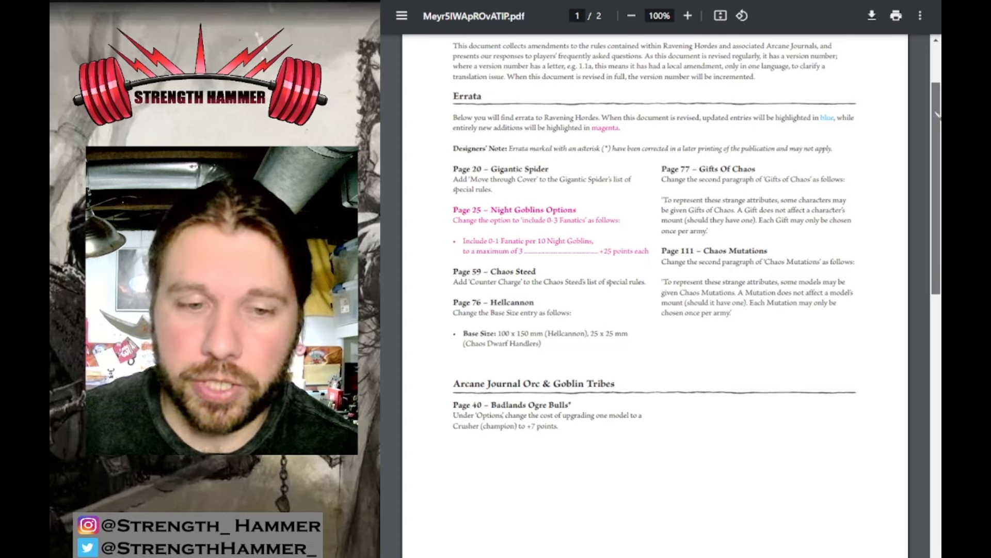
pyautogui.moveTo(935, 167); pyautogui.dragTo(935, 406)
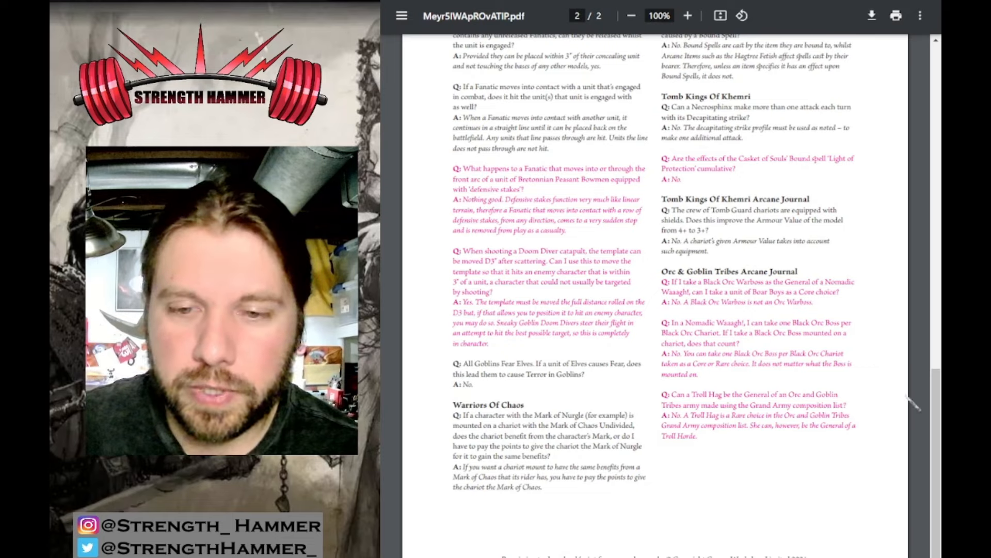
pyautogui.moveTo(935, 407); pyautogui.dragTo(935, 370)
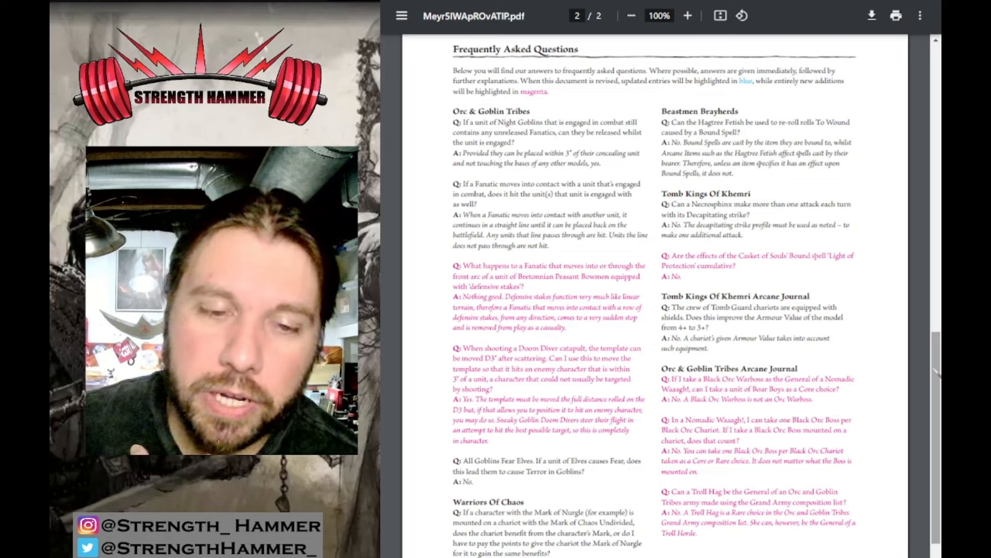
pyautogui.scroll(-3, 934, 371)
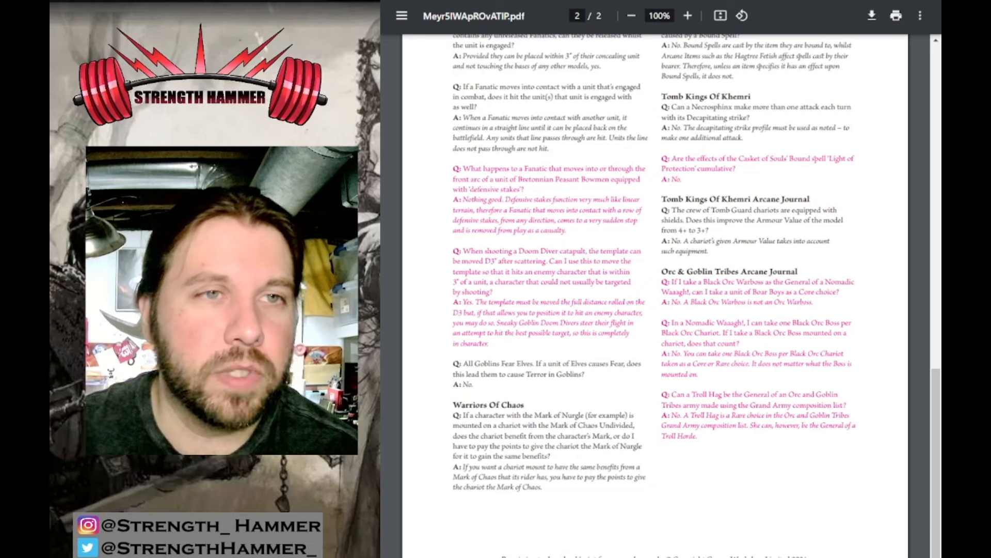
# Switch to the Forces of Fantasy FAQ document tab with ctrl+Tab
pyautogui.hotkey('ctrl', 'Tab')
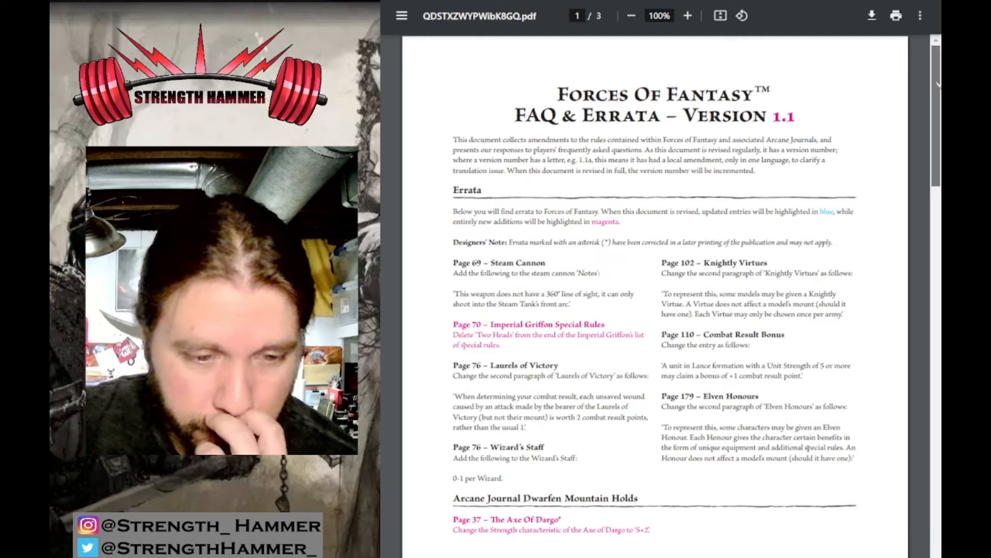
pyautogui.moveTo(935, 85); pyautogui.dragTo(933, 121)
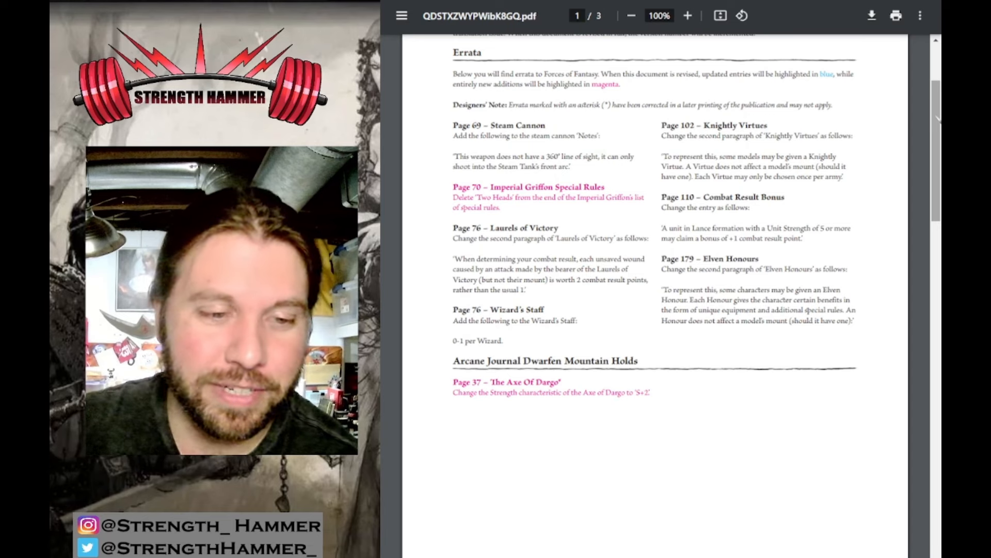
pyautogui.scroll(-1, 655, 294)
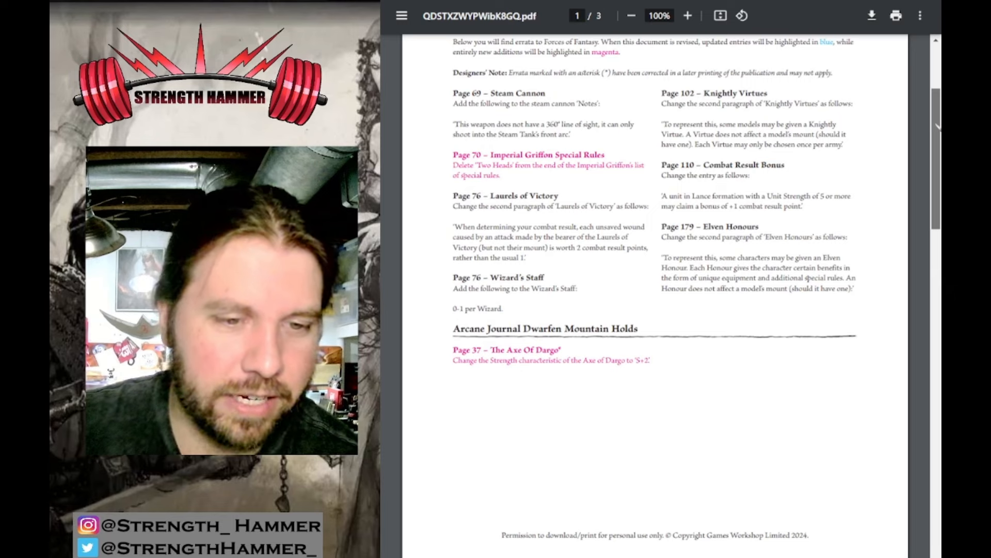
pyautogui.scroll(-1, 656, 295)
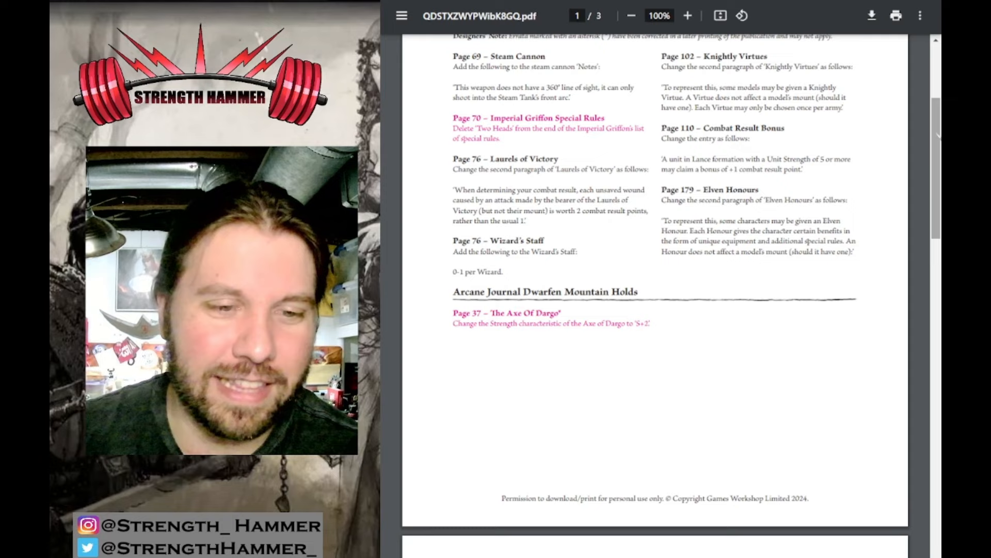
pyautogui.scroll(-4, 655, 279)
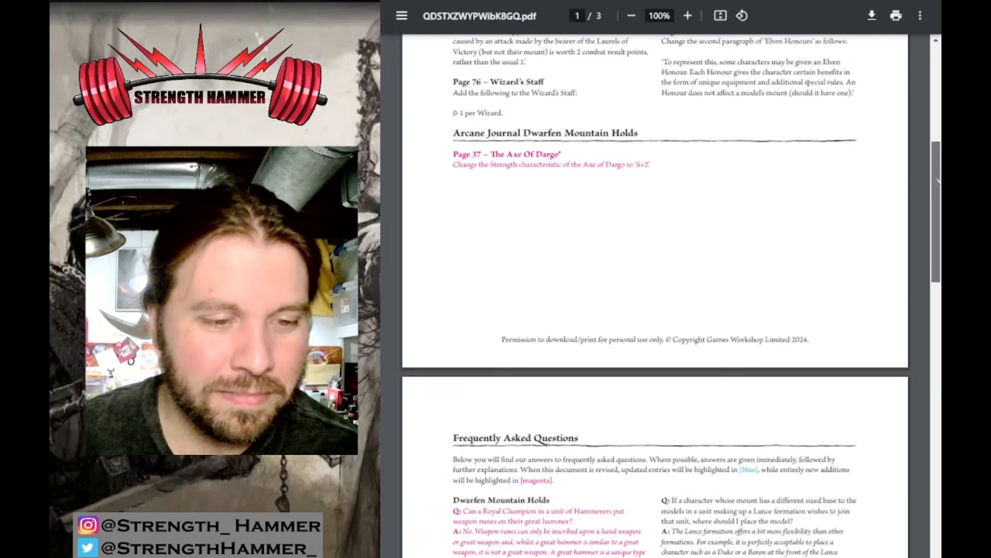
pyautogui.scroll(-3, 655, 280)
pyautogui.scroll(-3, 656, 280)
pyautogui.scroll(-3, 655, 279)
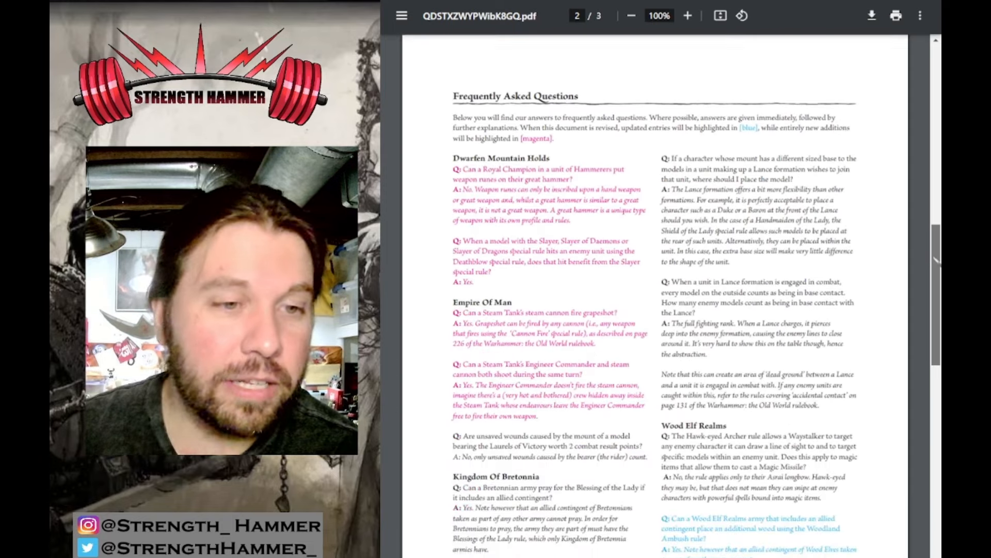
pyautogui.scroll(-2, 655, 279)
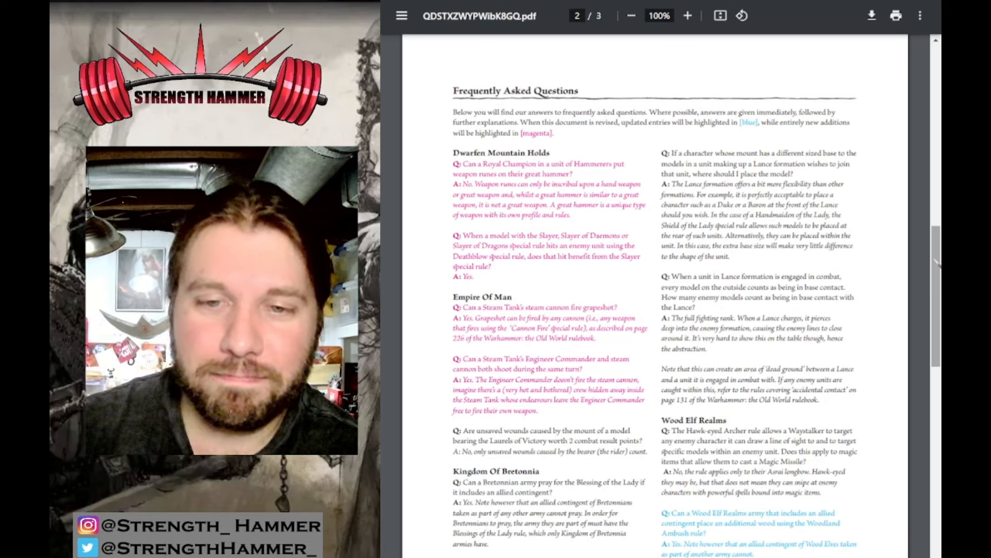
pyautogui.moveTo(935, 263); pyautogui.dragTo(934, 272)
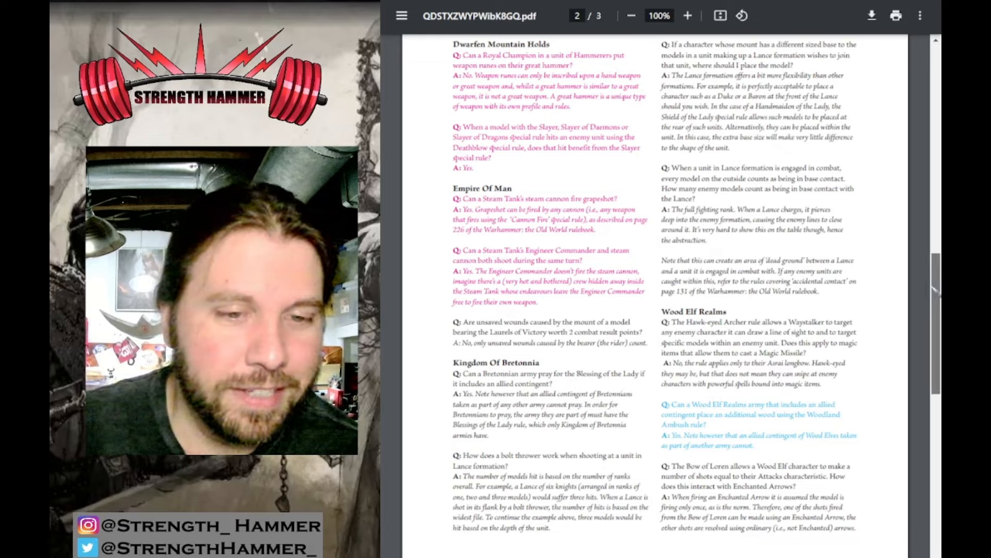
pyautogui.moveTo(935, 288); pyautogui.dragTo(934, 47)
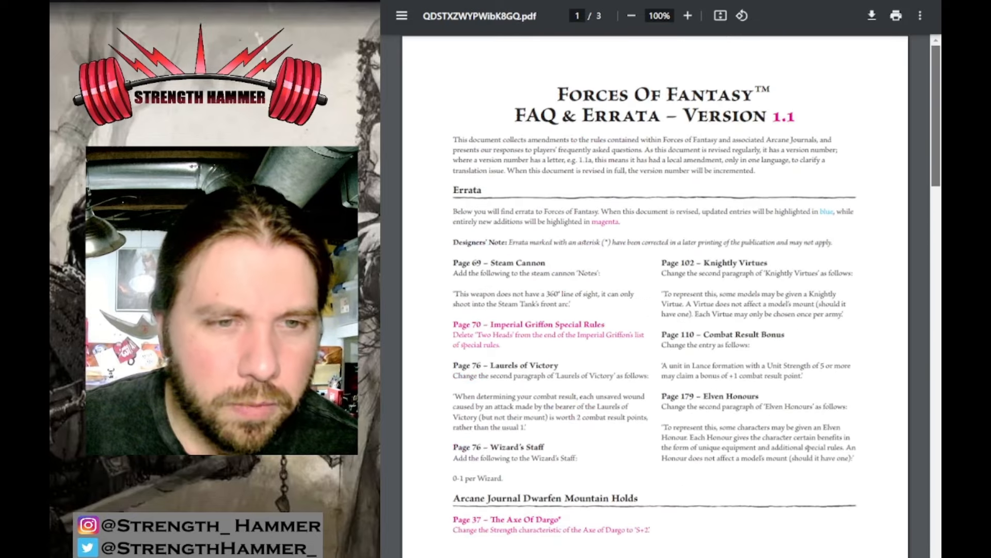
pyautogui.scroll(-1, 896, 74)
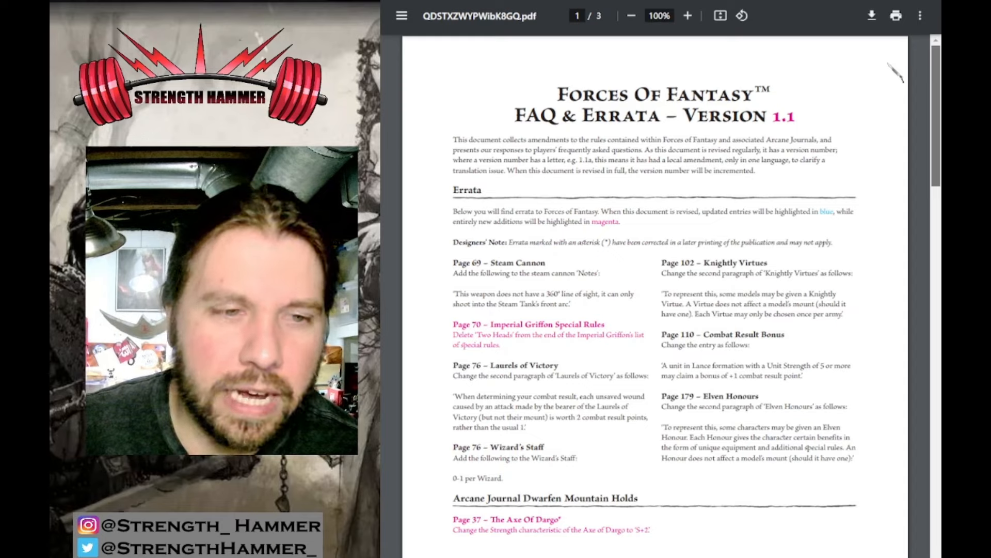
pyautogui.moveTo(935, 55); pyautogui.dragTo(935, 332)
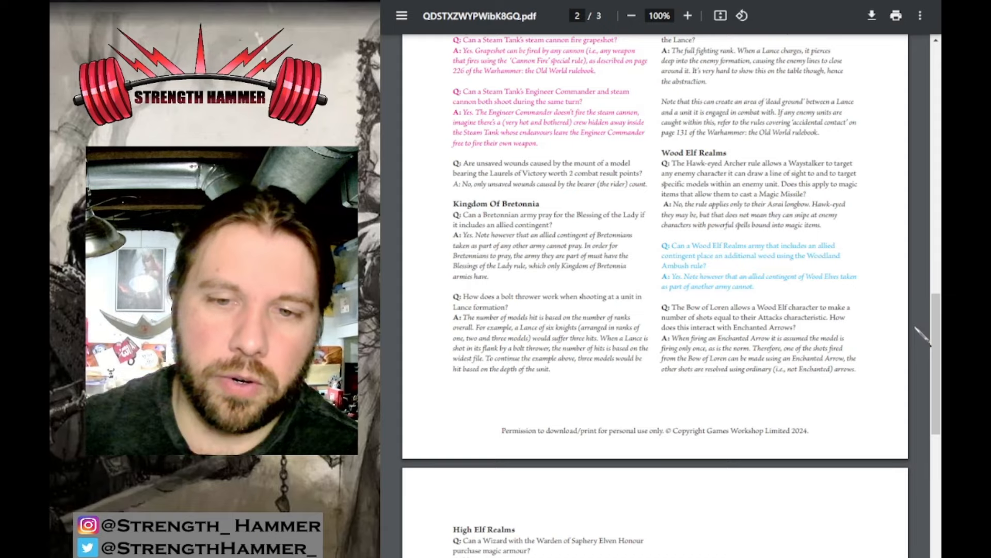
pyautogui.moveTo(937, 327)
pyautogui.mouseDown()
pyautogui.moveTo(922, 260)
pyautogui.moveTo(922, 62)
pyautogui.mouseUp()
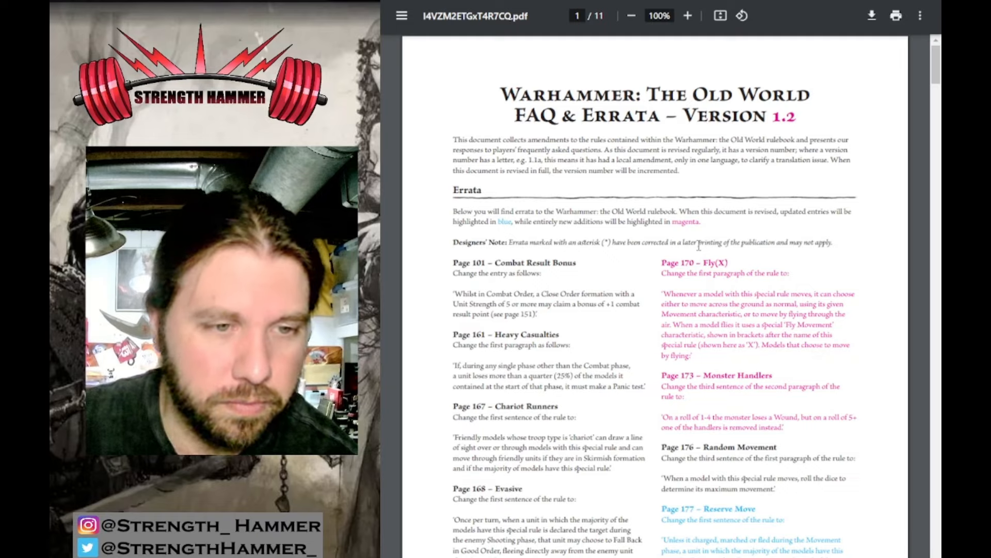
pyautogui.moveTo(937, 62); pyautogui.dragTo(936, 69)
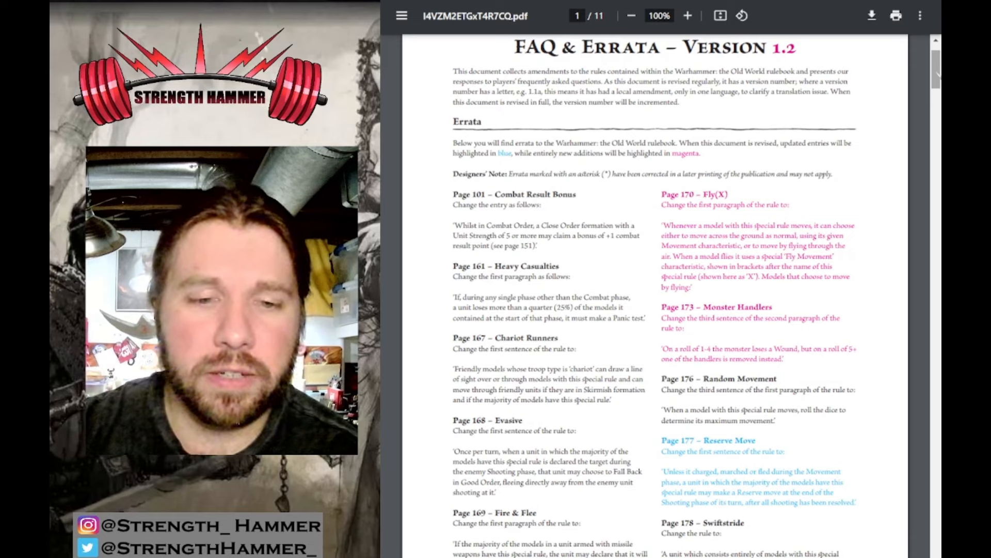
pyautogui.moveTo(936, 73); pyautogui.dragTo(936, 78)
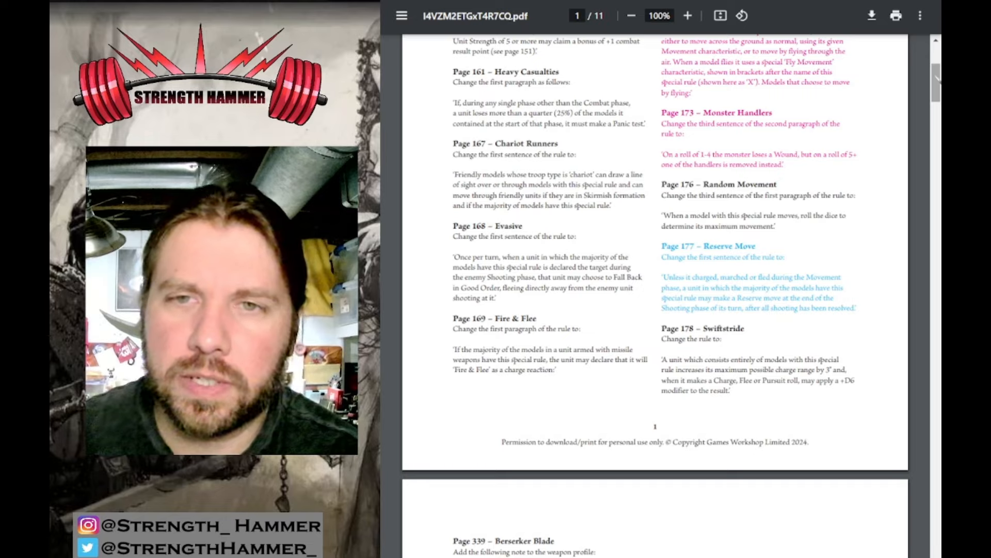
pyautogui.scroll(-5, 655, 271)
pyautogui.scroll(-5, 654, 271)
pyautogui.scroll(-5, 654, 271)
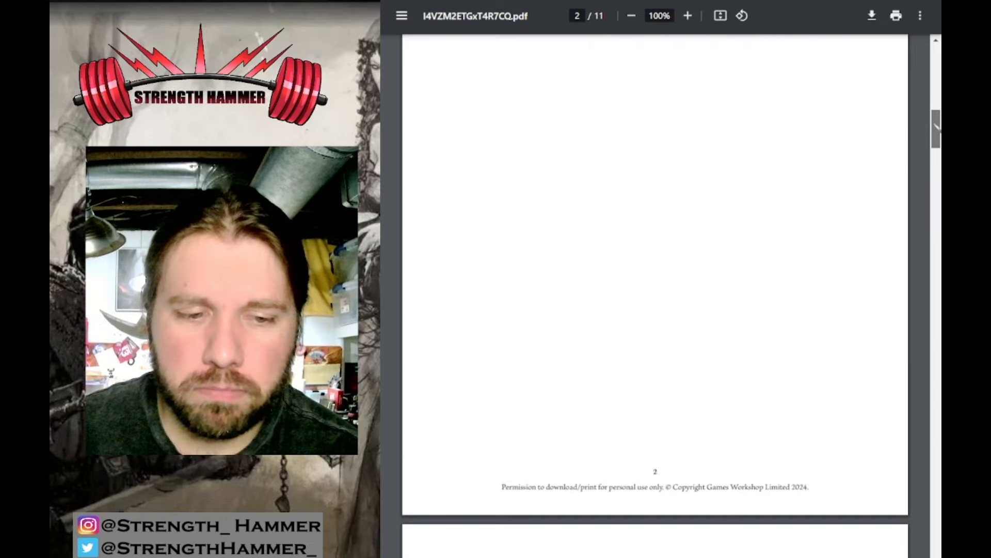
pyautogui.scroll(-5, 654, 271)
pyautogui.scroll(-5, 654, 271)
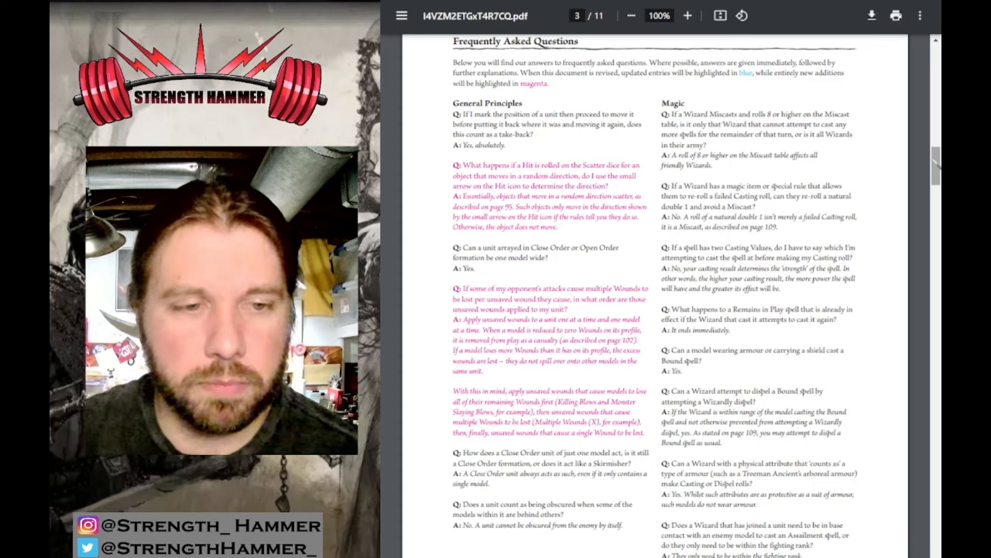
pyautogui.scroll(-3, 655, 279)
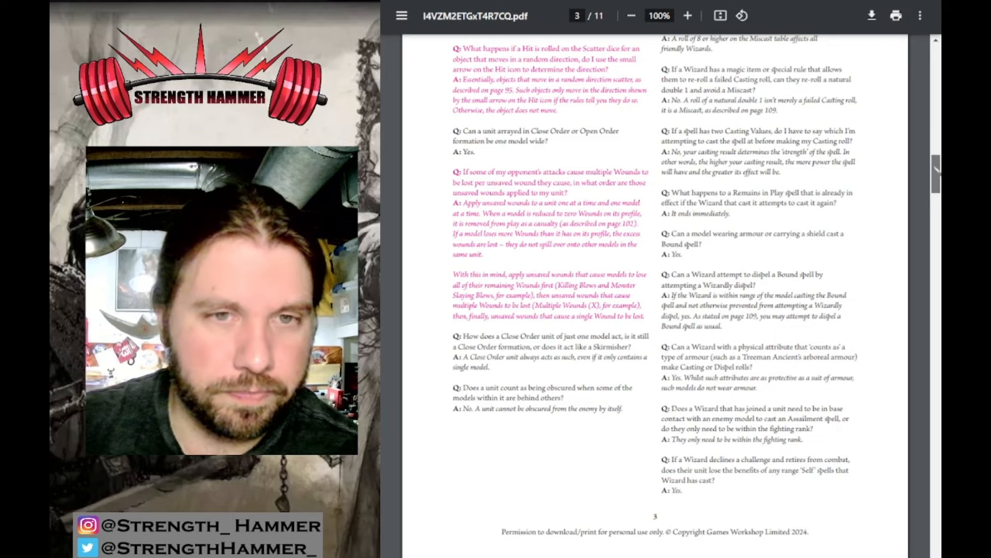
pyautogui.moveTo(935, 170)
pyautogui.mouseDown()
pyautogui.moveTo(936, 159)
pyautogui.moveTo(936, 213)
pyautogui.mouseUp()
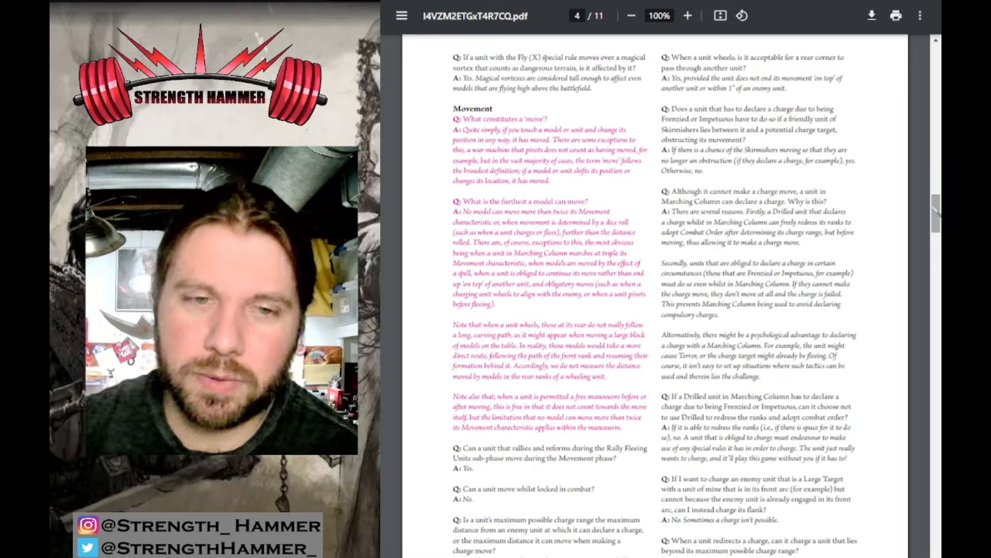
pyautogui.scroll(-5, 656, 310)
pyautogui.scroll(-5, 655, 310)
pyautogui.scroll(-5, 656, 310)
pyautogui.scroll(-1, 656, 310)
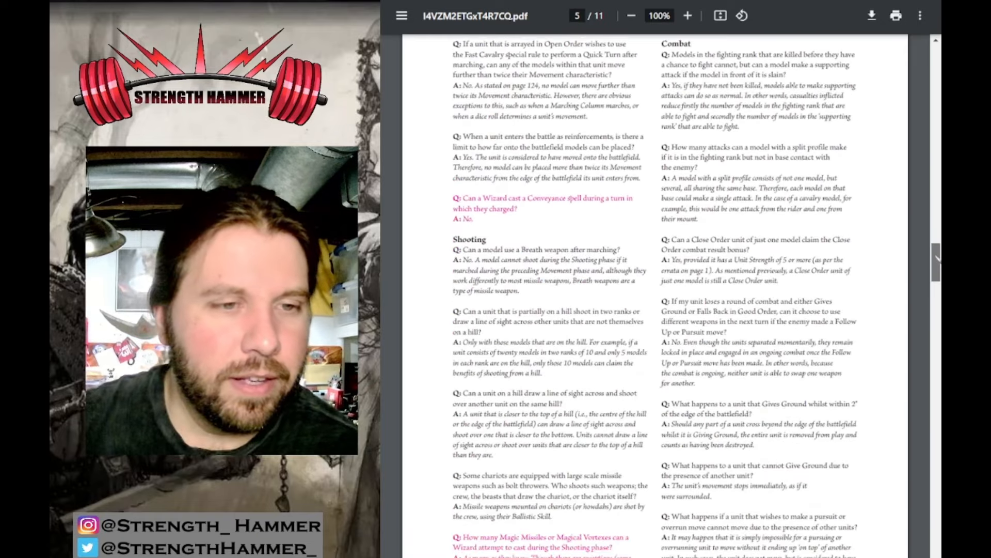
pyautogui.scroll(5, 655, 310)
pyautogui.scroll(5, 655, 310)
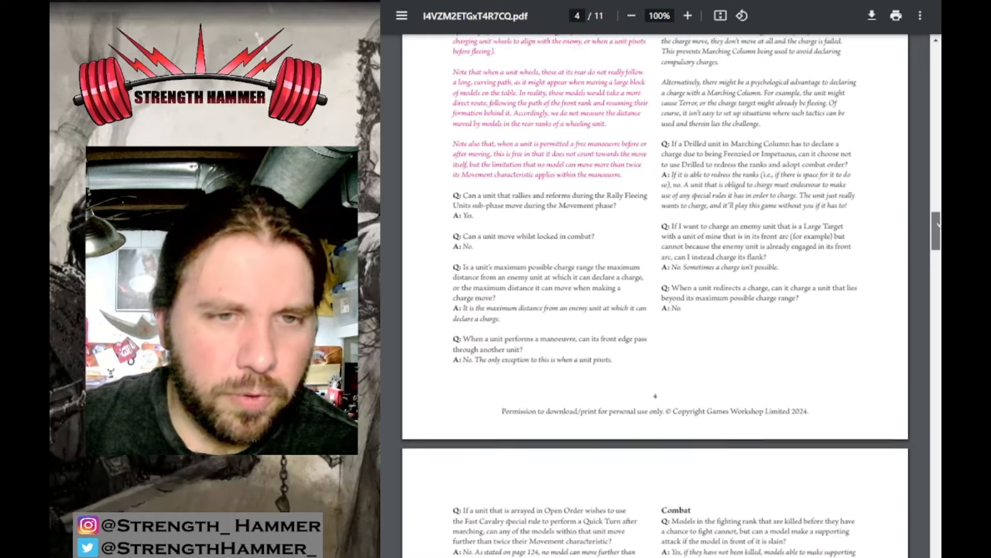
pyautogui.scroll(4, 655, 310)
pyautogui.scroll(-2, 655, 310)
pyautogui.scroll(-5, 655, 310)
pyautogui.scroll(-3, 655, 310)
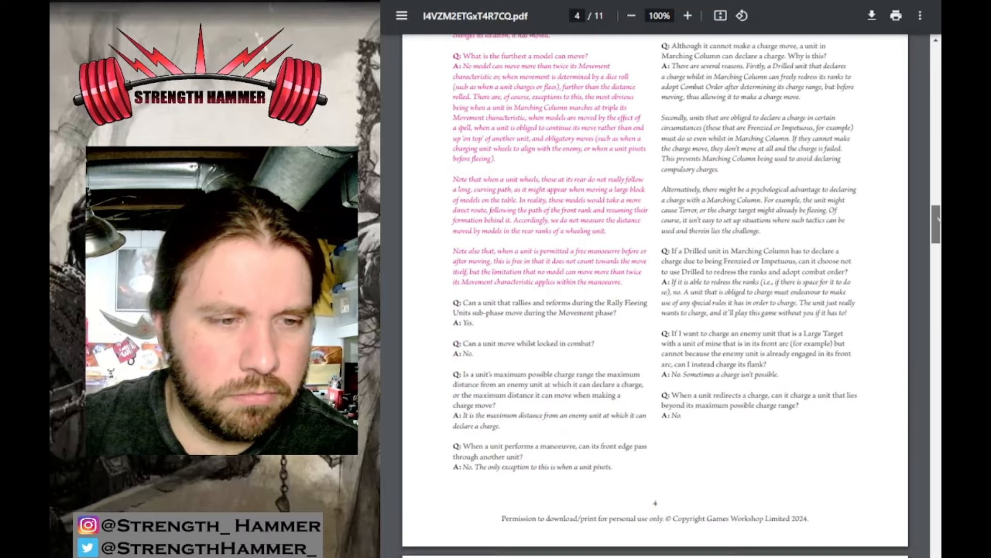
pyautogui.scroll(-5, 655, 310)
pyautogui.scroll(-3, 655, 310)
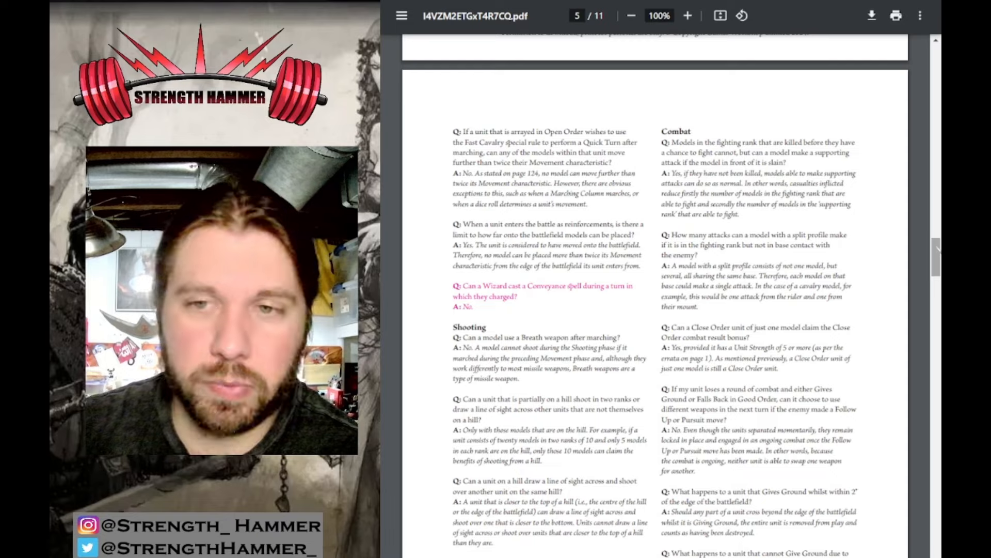
pyautogui.moveTo(936, 256); pyautogui.dragTo(936, 272)
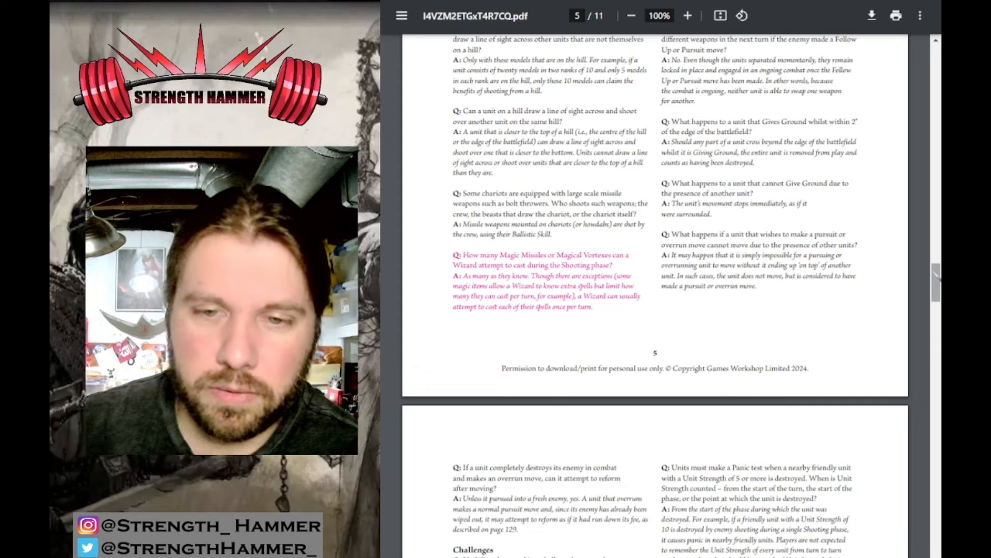
pyautogui.moveTo(935, 275)
pyautogui.mouseDown()
pyautogui.moveTo(935, 256)
pyautogui.moveTo(935, 314)
pyautogui.mouseUp()
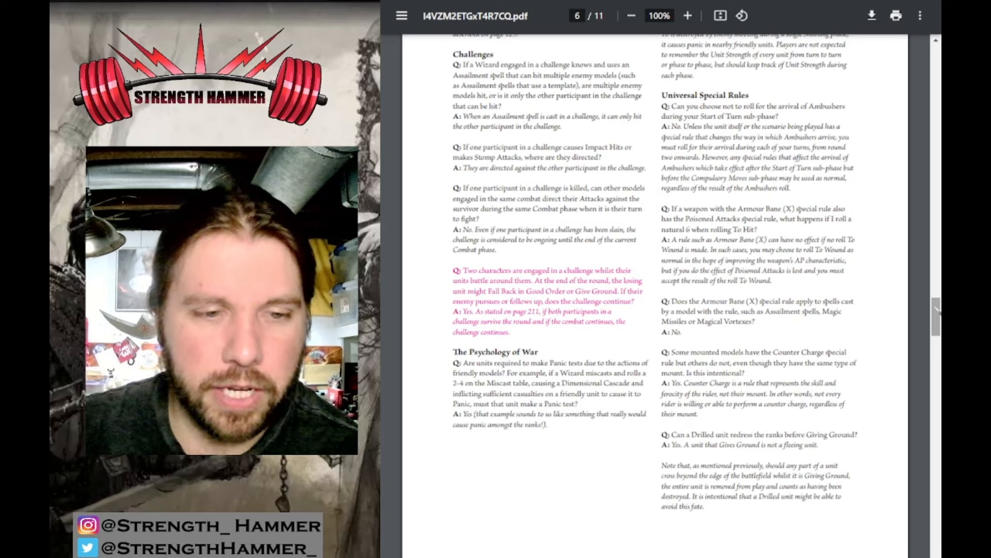
pyautogui.moveTo(935, 306)
pyautogui.mouseDown()
pyautogui.moveTo(935, 295)
pyautogui.moveTo(934, 356)
pyautogui.moveTo(935, 306)
pyautogui.moveTo(935, 344)
pyautogui.mouseUp()
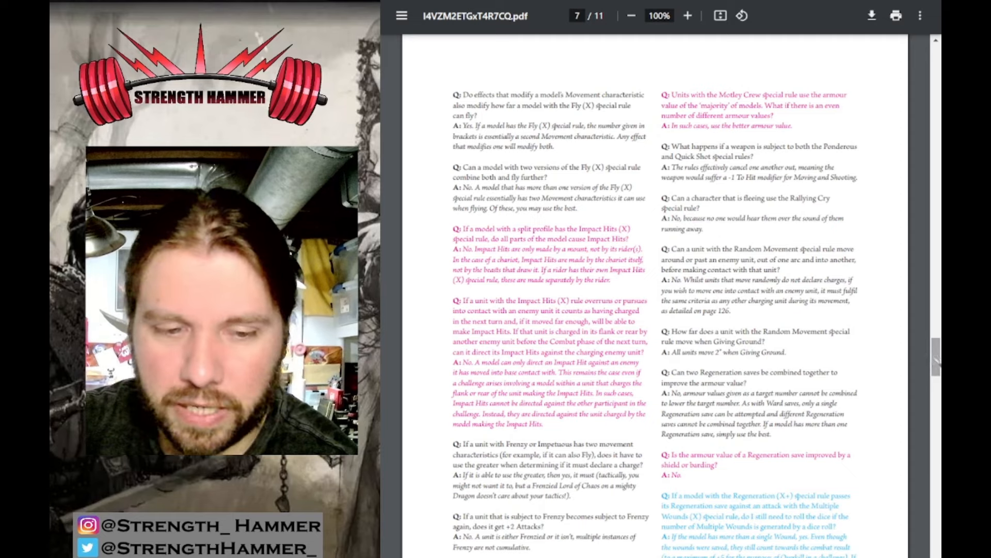
pyautogui.moveTo(935, 356); pyautogui.dragTo(935, 364)
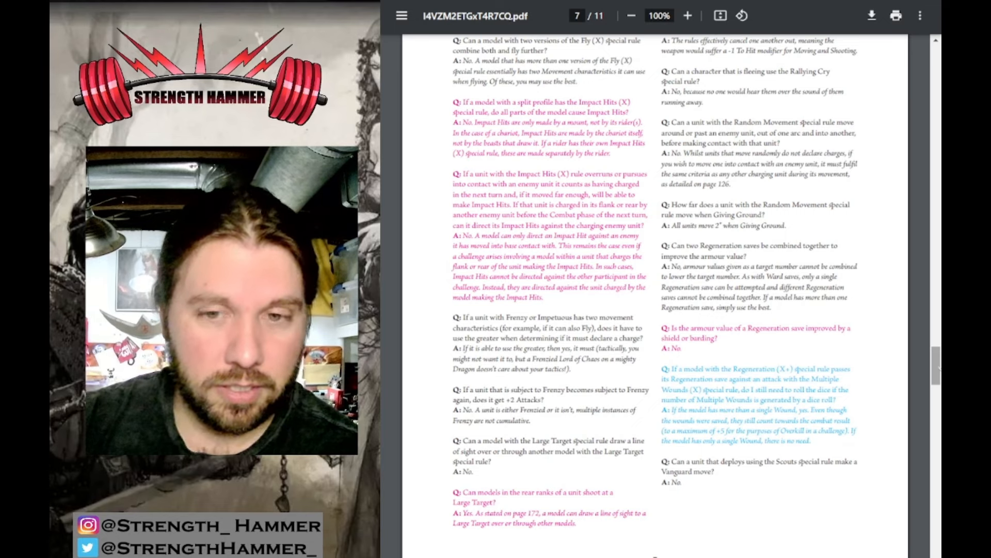
pyautogui.scroll(3, 656, 295)
pyautogui.scroll(3, 656, 294)
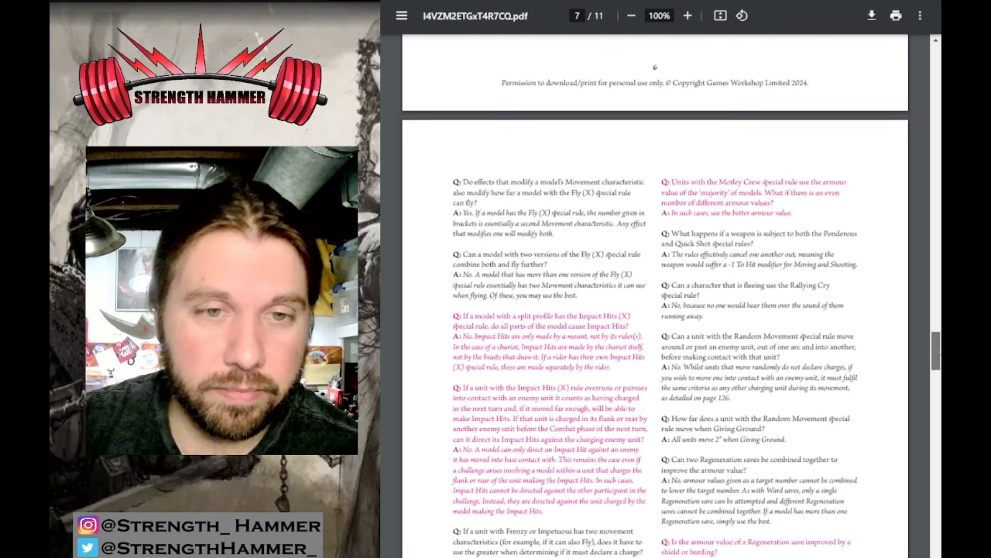
pyautogui.scroll(2, 655, 295)
pyautogui.scroll(-2, 655, 294)
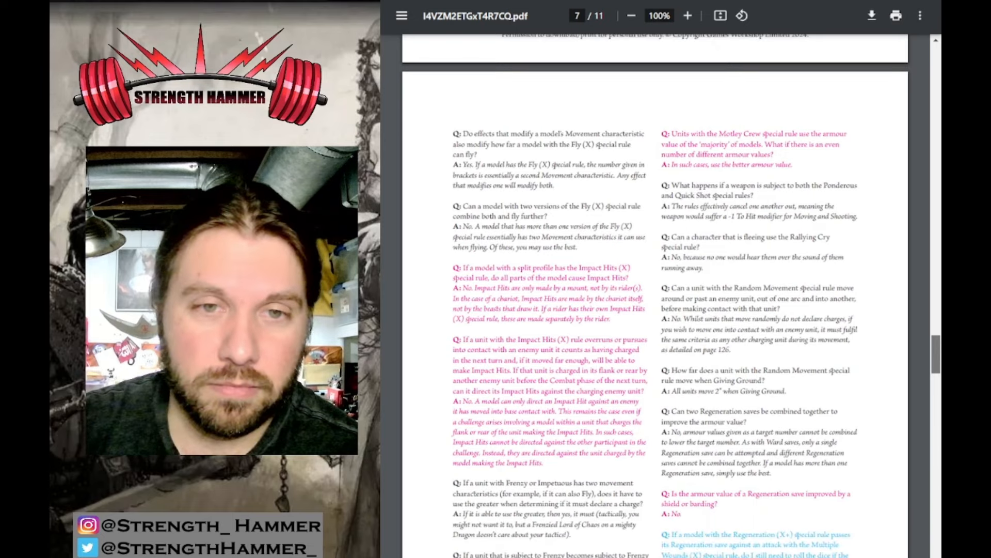
pyautogui.scroll(-1, 655, 294)
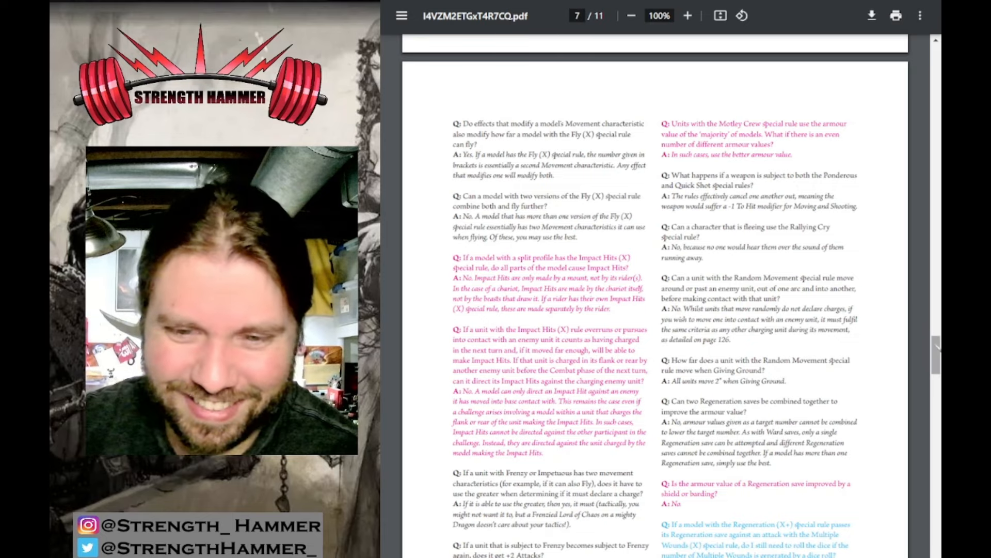
pyautogui.scroll(-3, 655, 295)
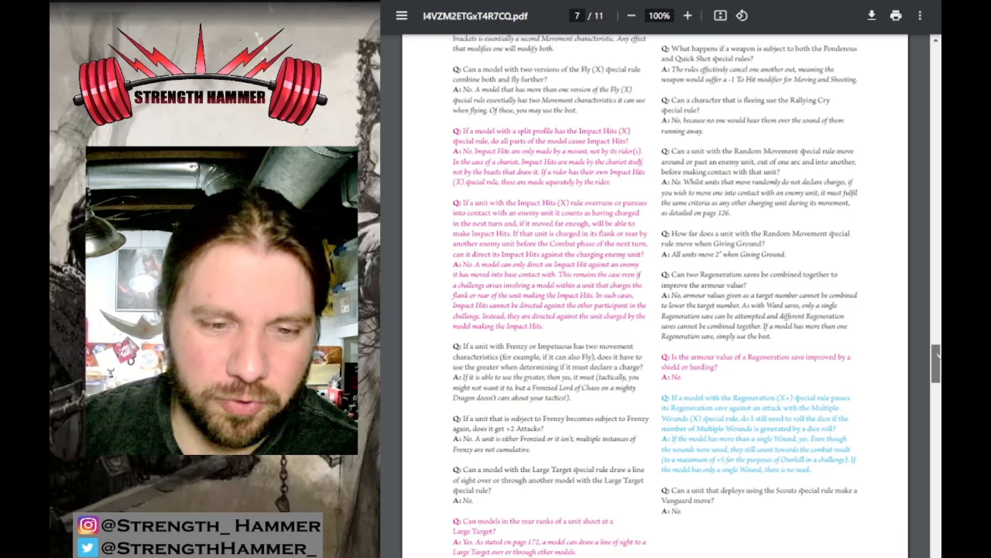
pyautogui.scroll(-3, 656, 294)
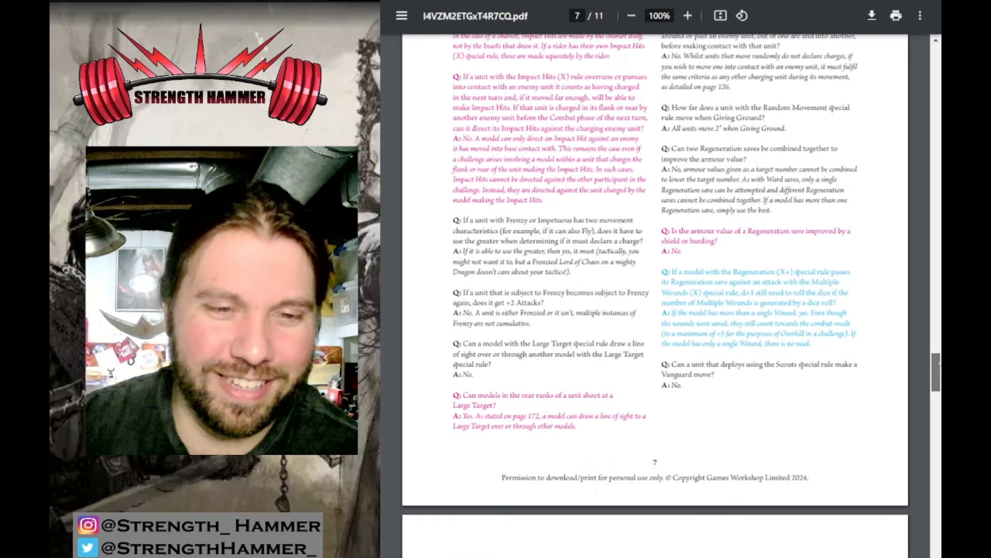
pyautogui.scroll(-3, 655, 294)
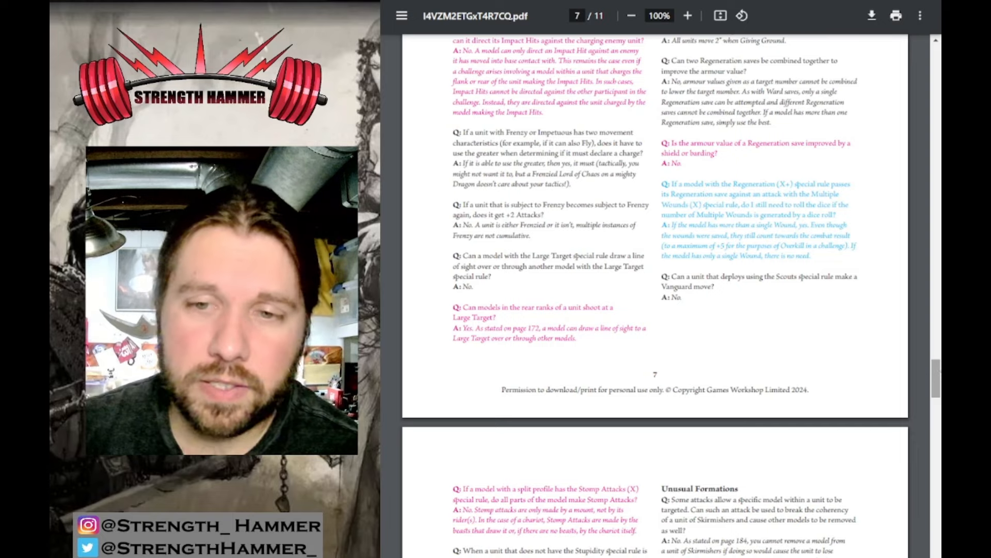
pyautogui.scroll(-5, 655, 294)
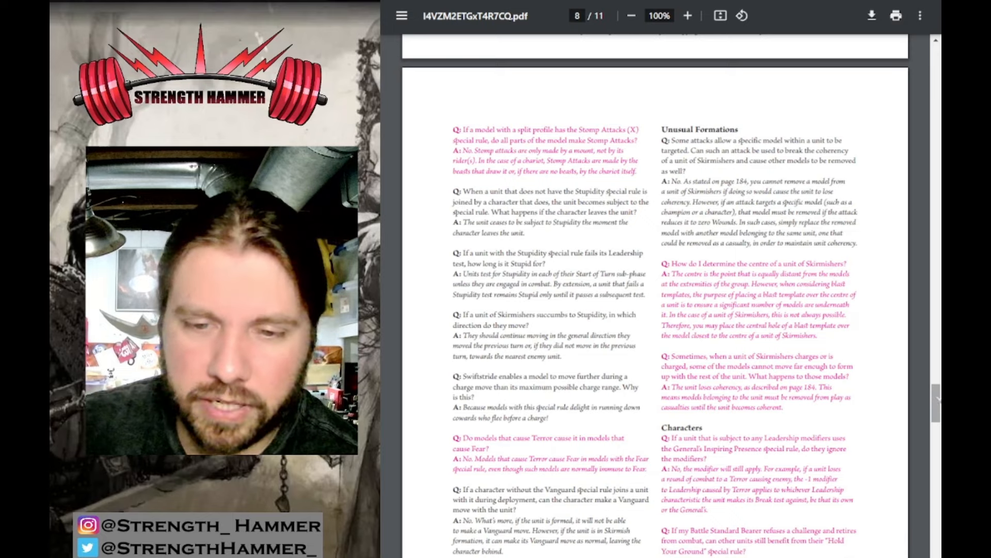
pyautogui.scroll(-2, 697, 311)
pyautogui.scroll(-2, 697, 310)
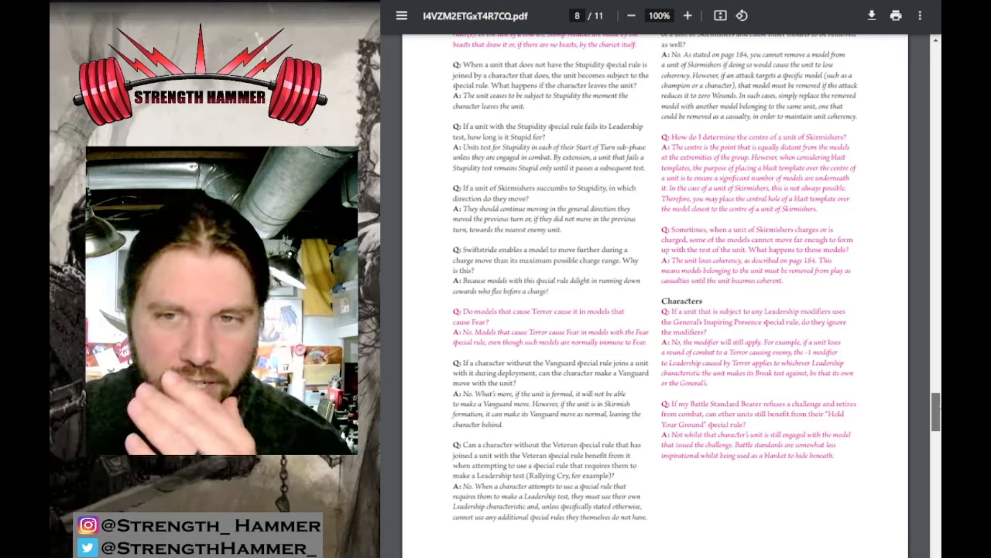
pyautogui.scroll(-1, 658, 278)
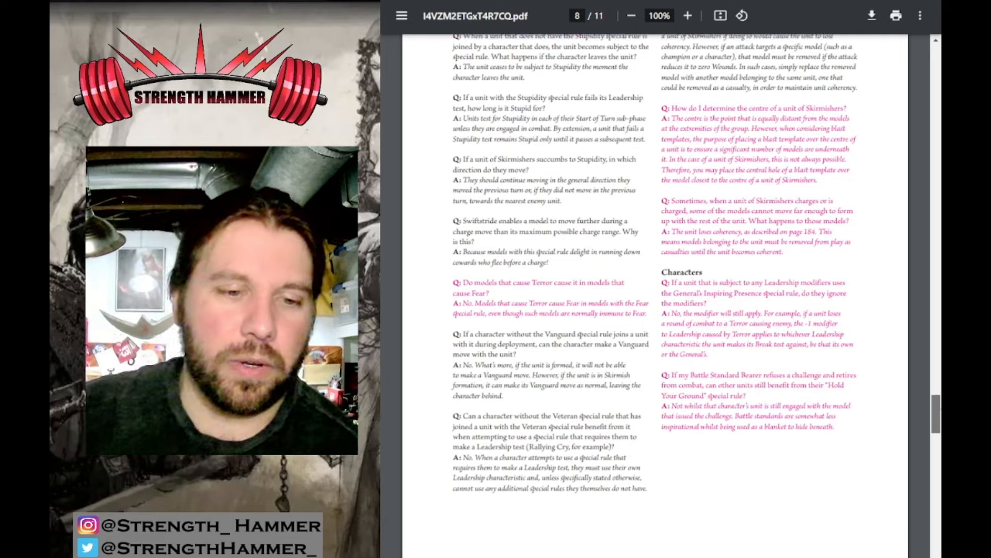
pyautogui.scroll(3, 658, 279)
pyautogui.scroll(2, 658, 279)
pyautogui.scroll(-1, 659, 279)
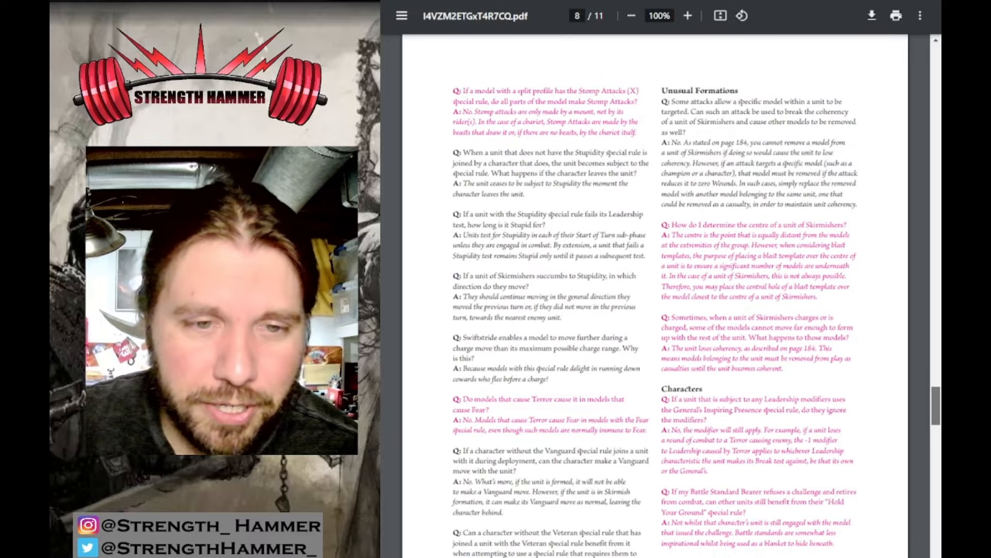
pyautogui.scroll(-1, 935, 402)
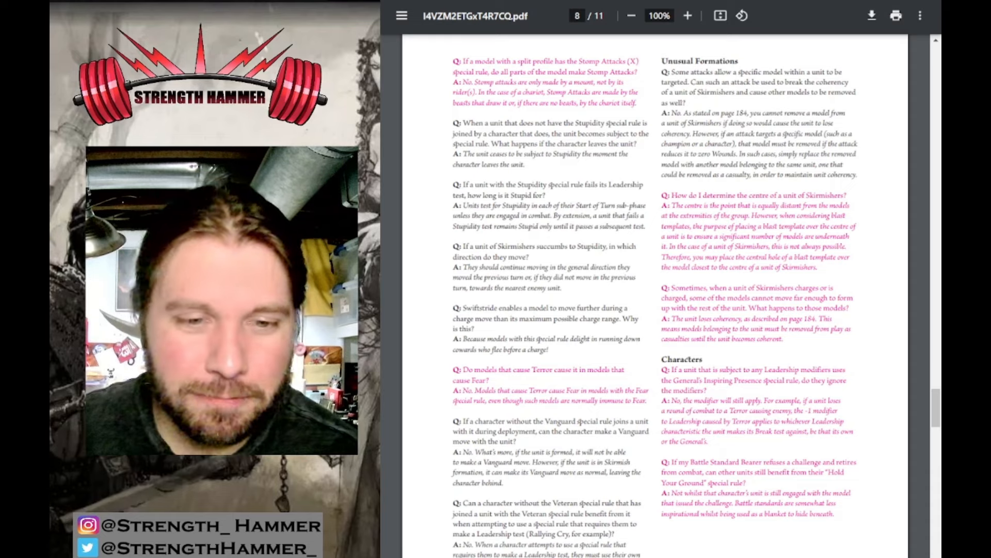
pyautogui.scroll(-2, 897, 226)
pyautogui.scroll(-2, 906, 240)
pyautogui.scroll(-2, 922, 267)
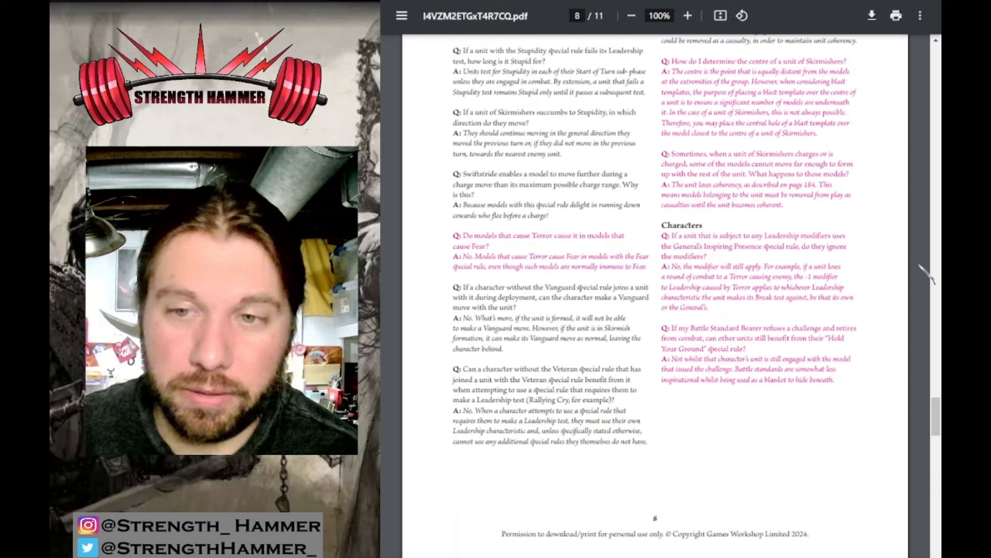
pyautogui.scroll(-2, 923, 274)
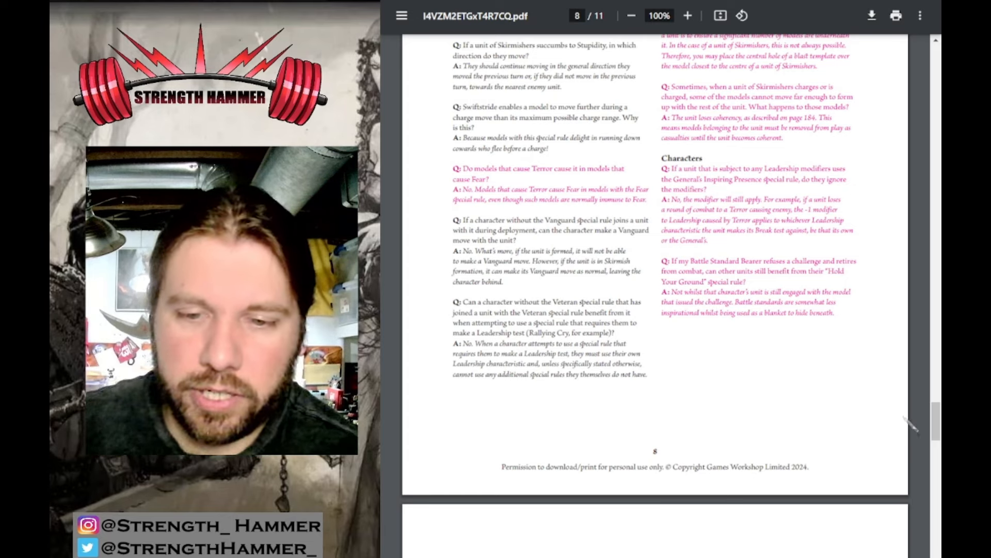
pyautogui.moveTo(936, 415); pyautogui.dragTo(936, 461)
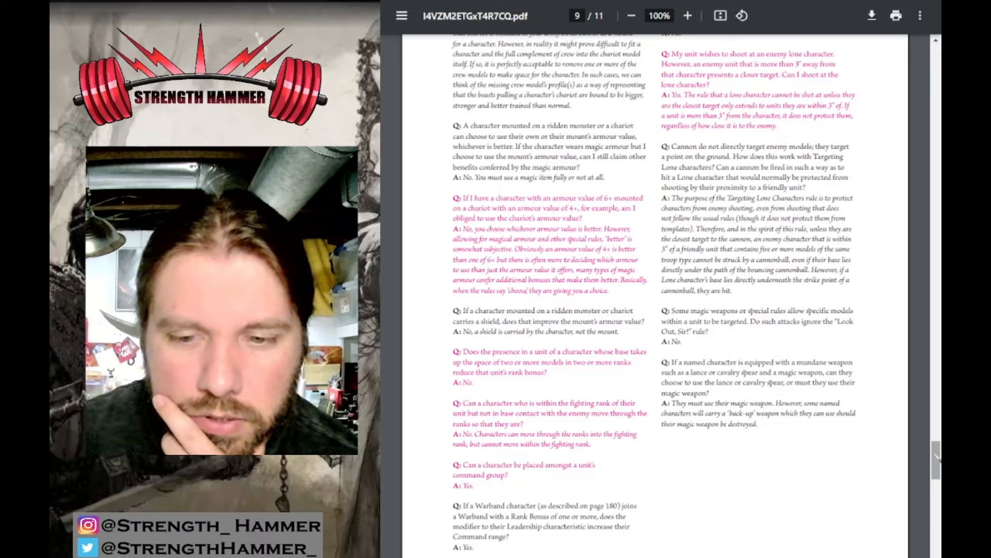
pyautogui.moveTo(936, 460)
pyautogui.mouseDown()
pyautogui.moveTo(936, 425)
pyautogui.moveTo(937, 465)
pyautogui.mouseUp()
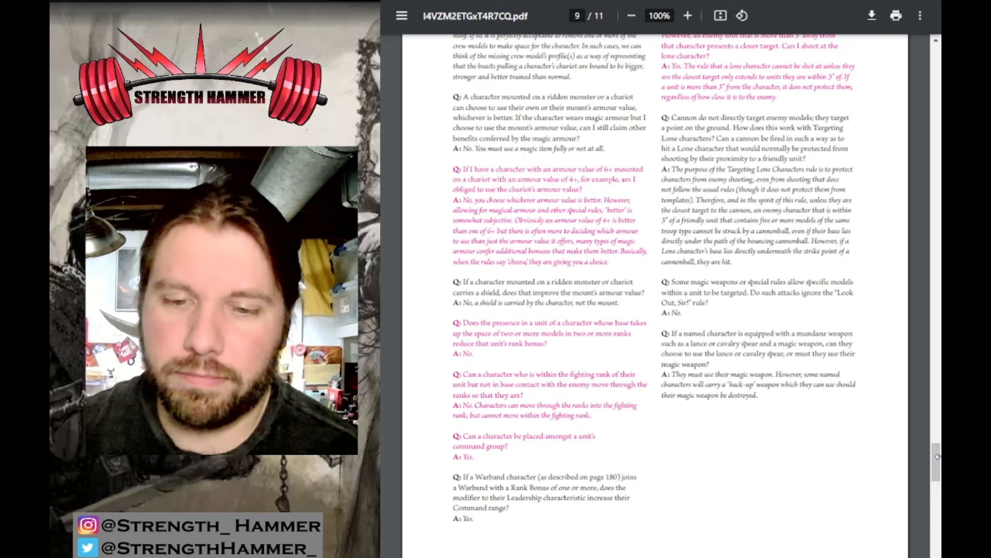
pyautogui.scroll(5, 666, 310)
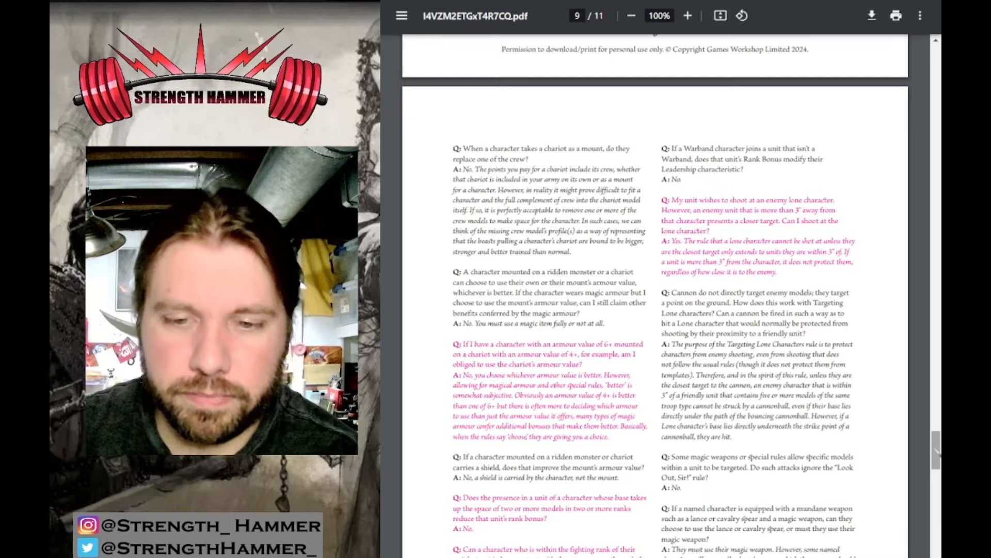
pyautogui.scroll(-4, 655, 295)
pyautogui.scroll(-5, 655, 294)
pyautogui.scroll(-3, 656, 295)
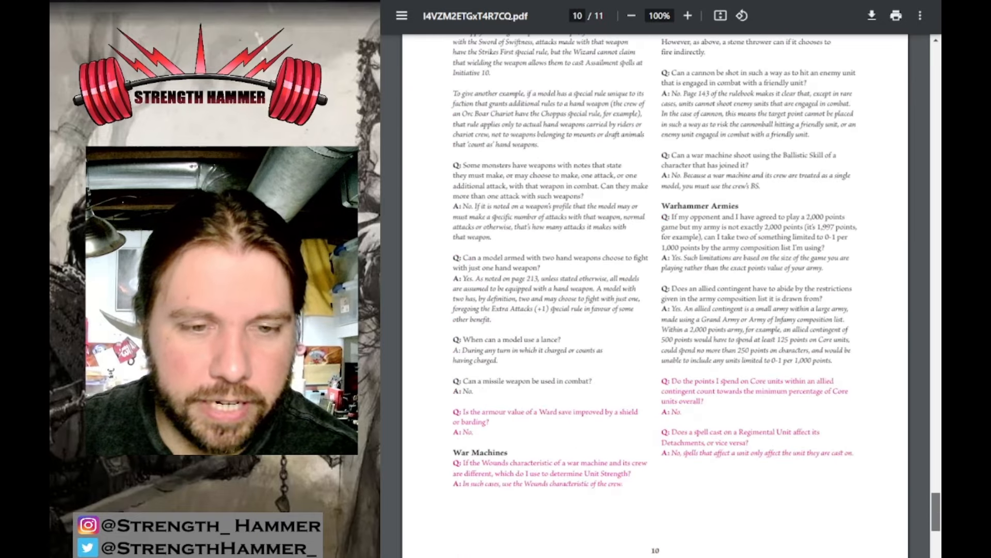
pyautogui.scroll(-1, 656, 295)
pyautogui.scroll(5, 656, 294)
pyautogui.scroll(5, 655, 294)
pyautogui.scroll(2, 656, 294)
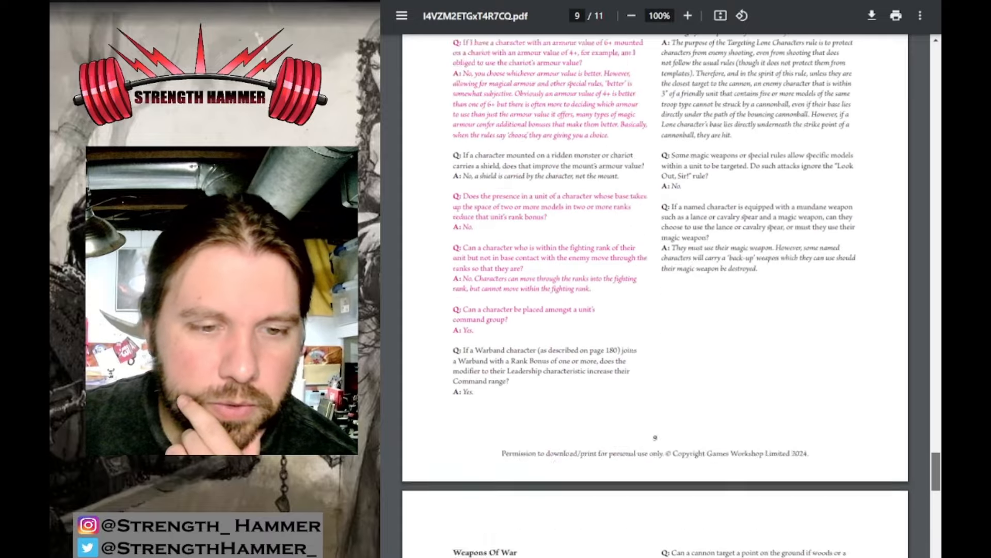
pyautogui.scroll(-4, 655, 295)
pyautogui.scroll(-4, 655, 295)
pyautogui.scroll(-2, 655, 294)
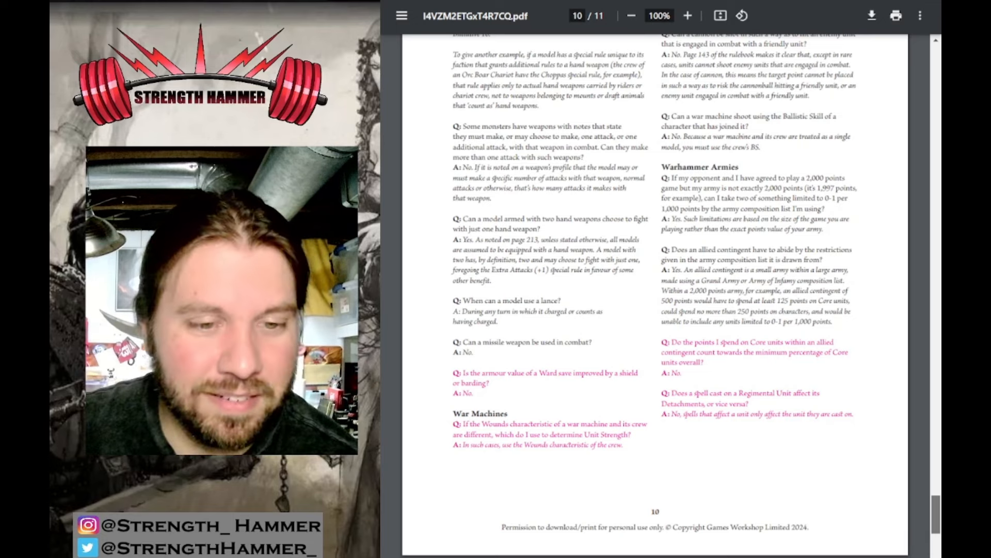
pyautogui.scroll(-1, 655, 295)
pyautogui.scroll(-1, 656, 294)
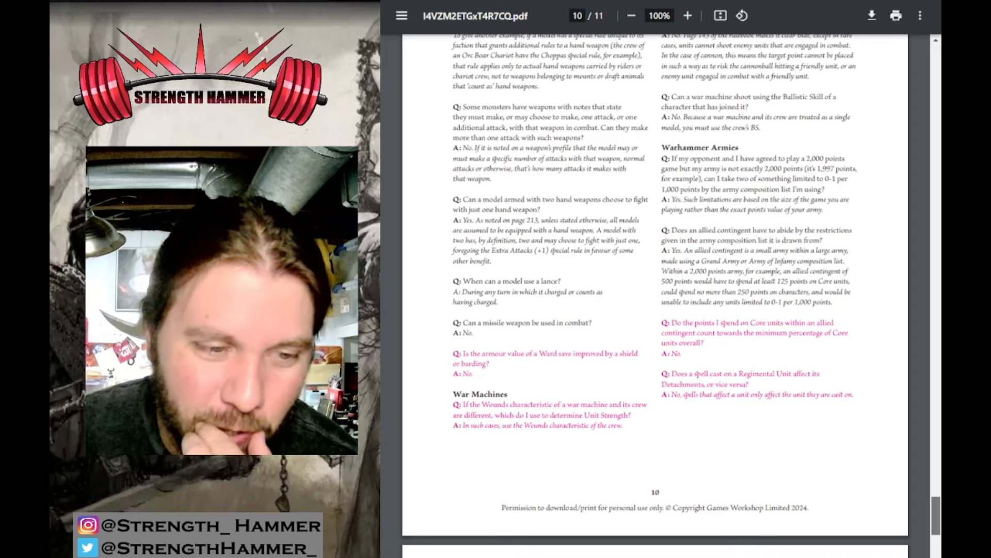
pyautogui.scroll(-1, 656, 295)
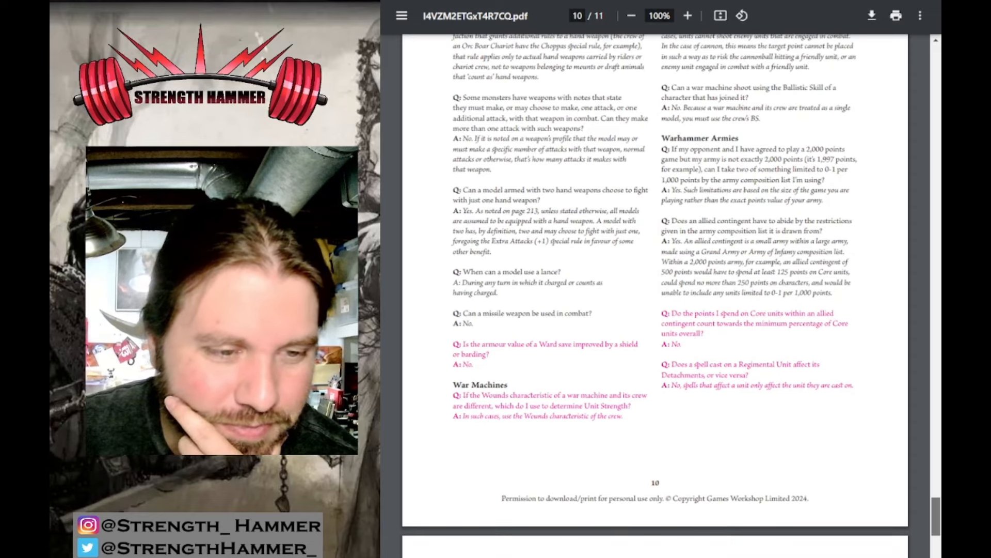
pyautogui.scroll(-1, 655, 294)
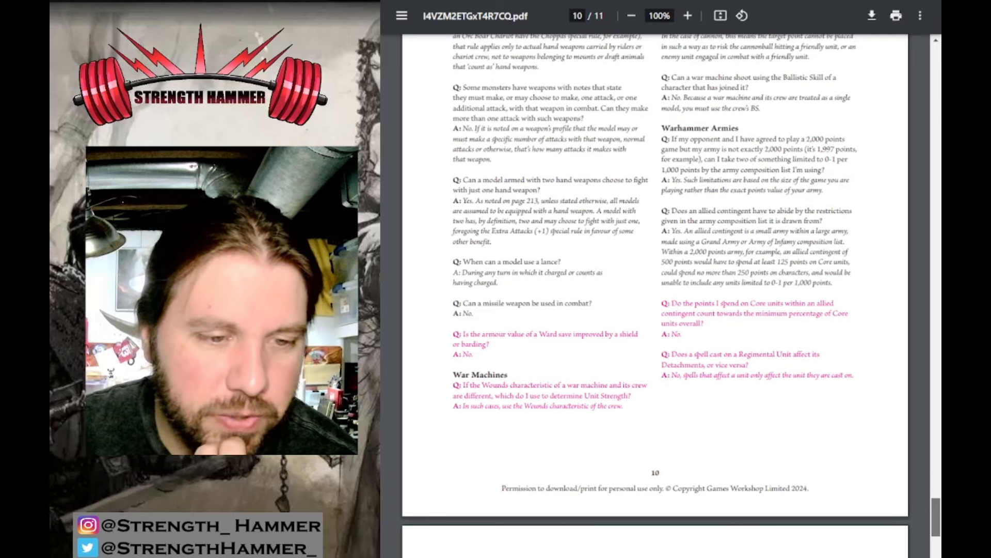
pyautogui.scroll(3, 655, 295)
pyautogui.scroll(3, 655, 294)
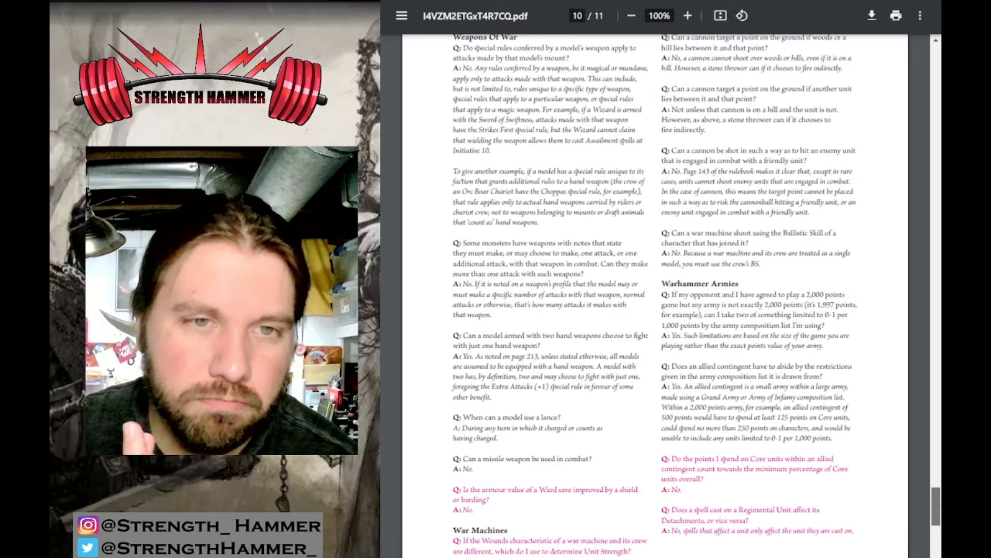
pyautogui.scroll(2, 656, 294)
pyautogui.scroll(-2, 655, 294)
pyautogui.scroll(-3, 656, 295)
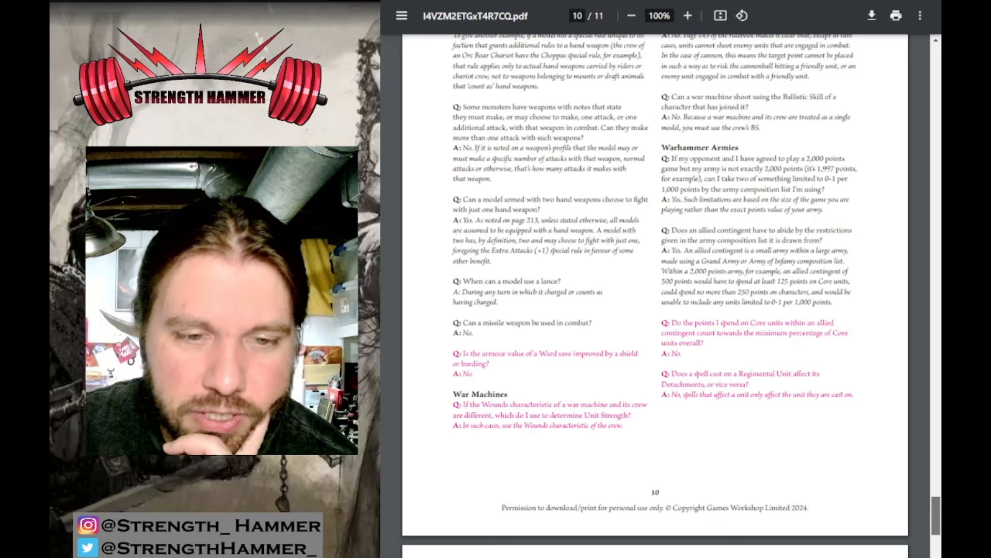
pyautogui.scroll(-3, 656, 310)
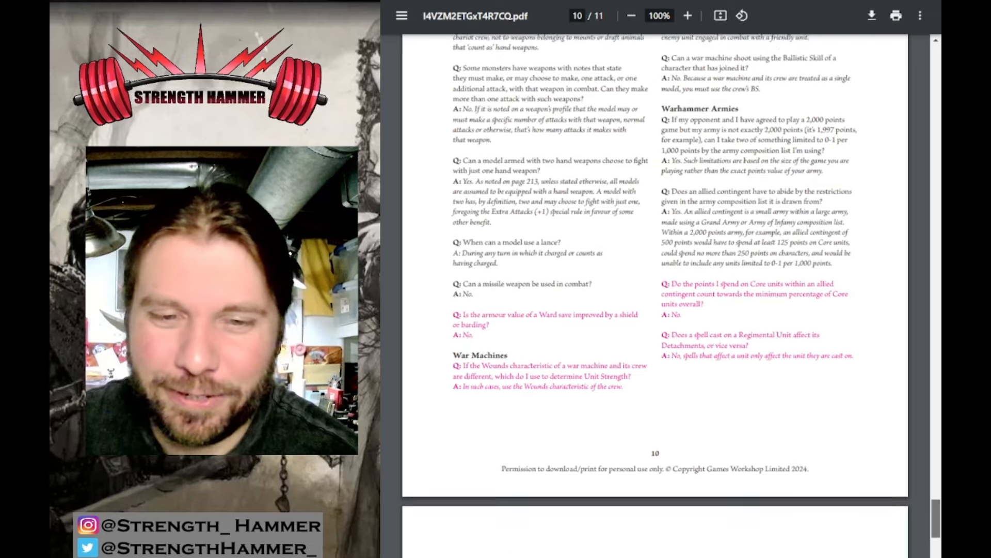
pyautogui.scroll(-3, 656, 310)
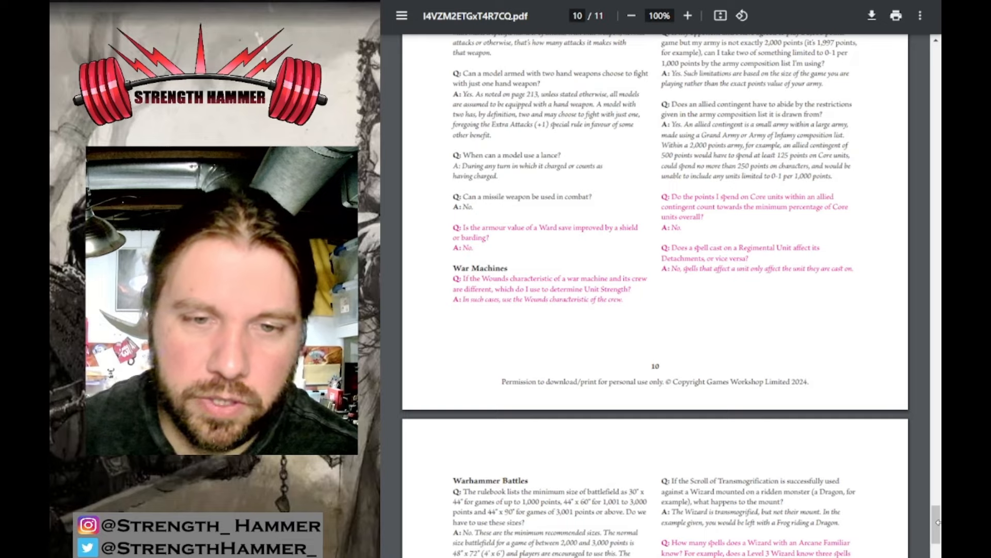
pyautogui.moveTo(936, 523); pyautogui.dragTo(935, 550)
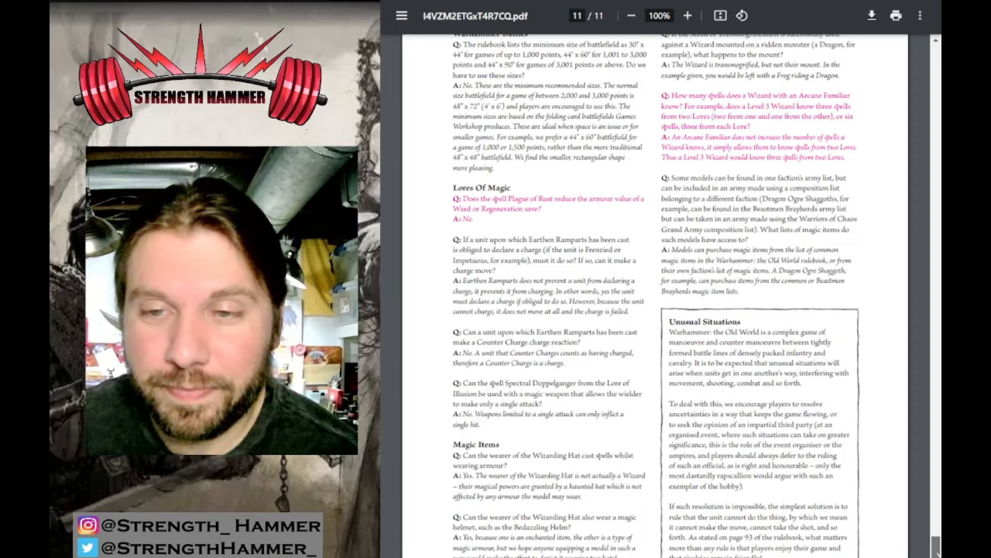
pyautogui.moveTo(935, 546); pyautogui.dragTo(936, 551)
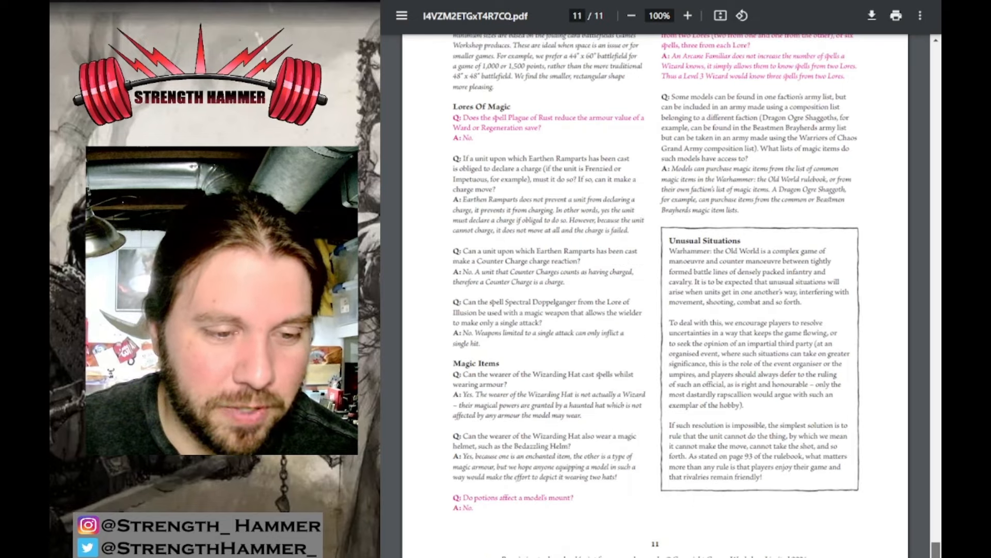
pyautogui.moveTo(935, 551); pyautogui.dragTo(936, 542)
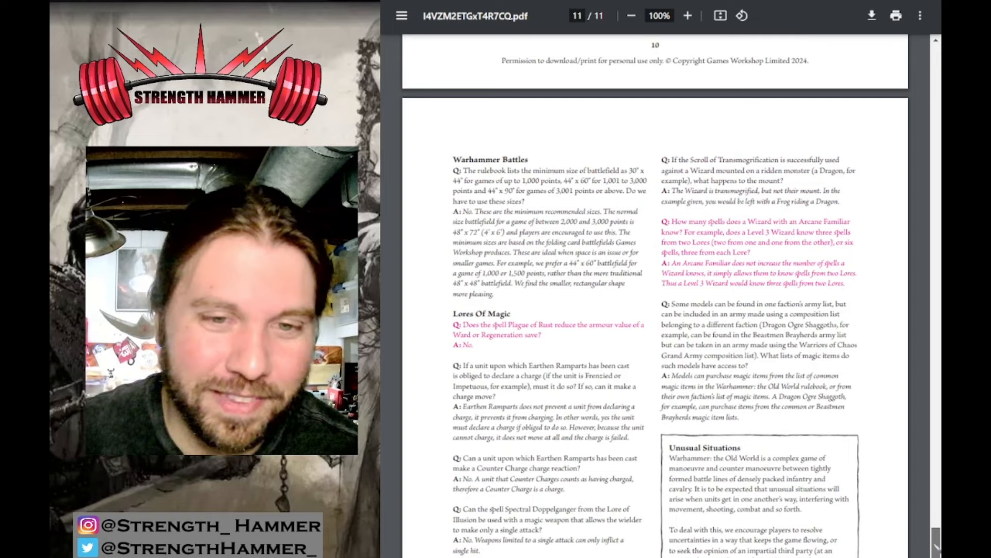
pyautogui.moveTo(935, 542); pyautogui.dragTo(936, 546)
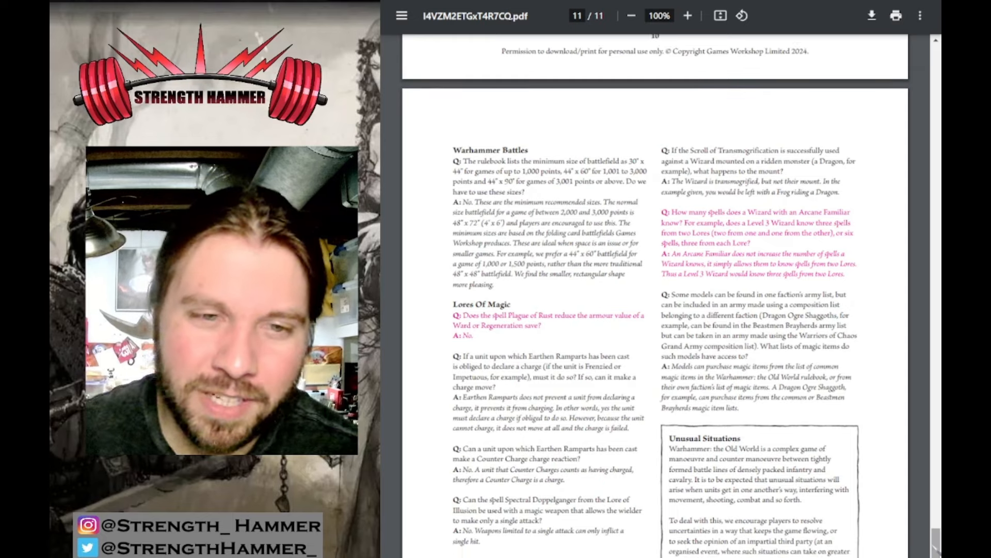